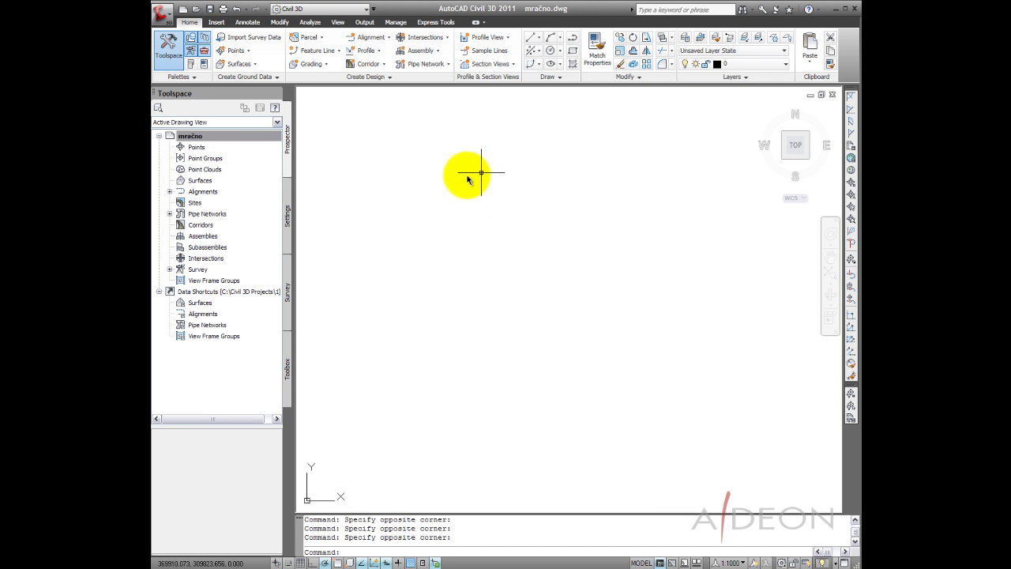
# - Start a new point cloud named mračno using the Single Color style
pyautogui.click(207, 172)
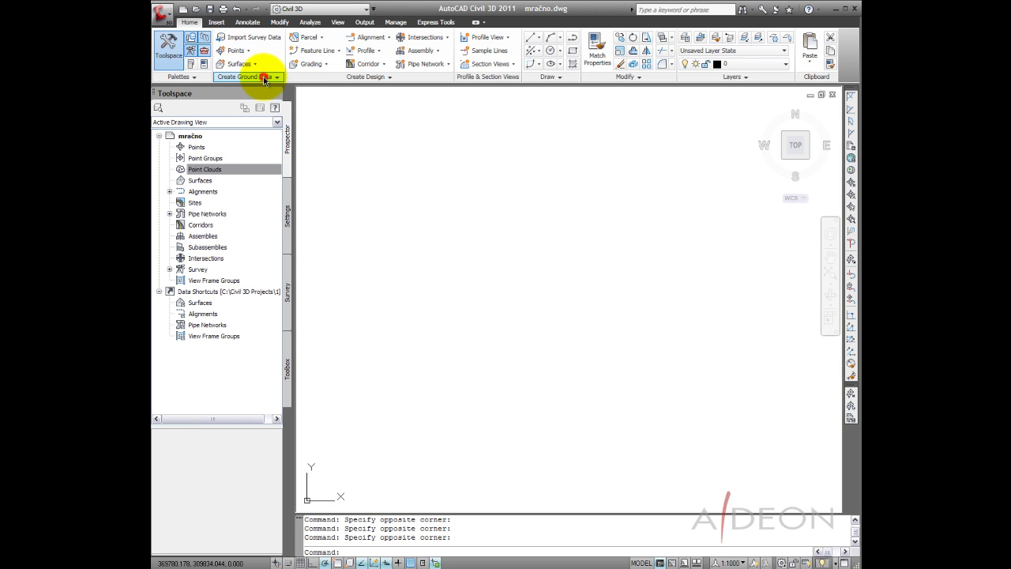
pyautogui.click(265, 79)
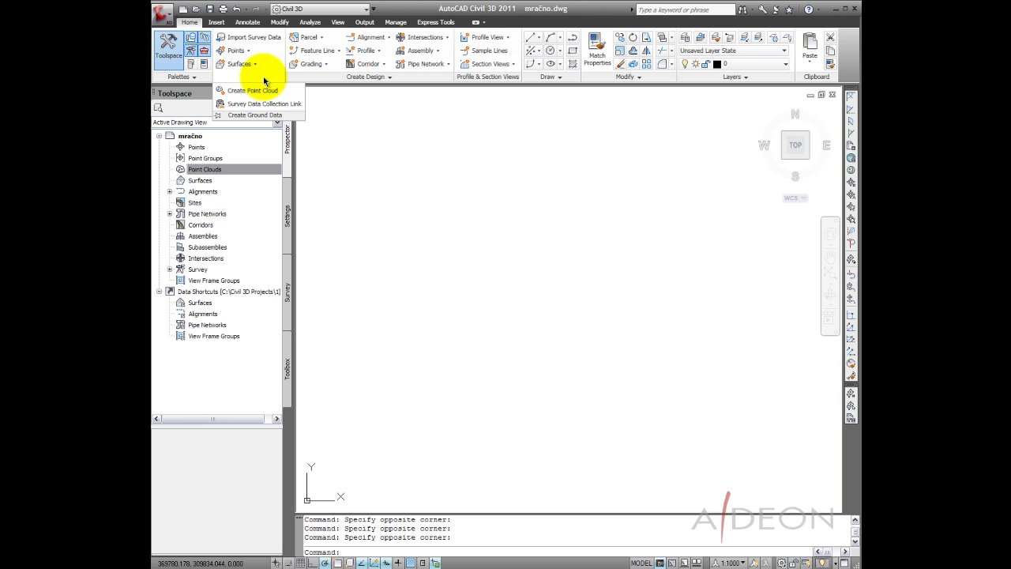
pyautogui.click(261, 92)
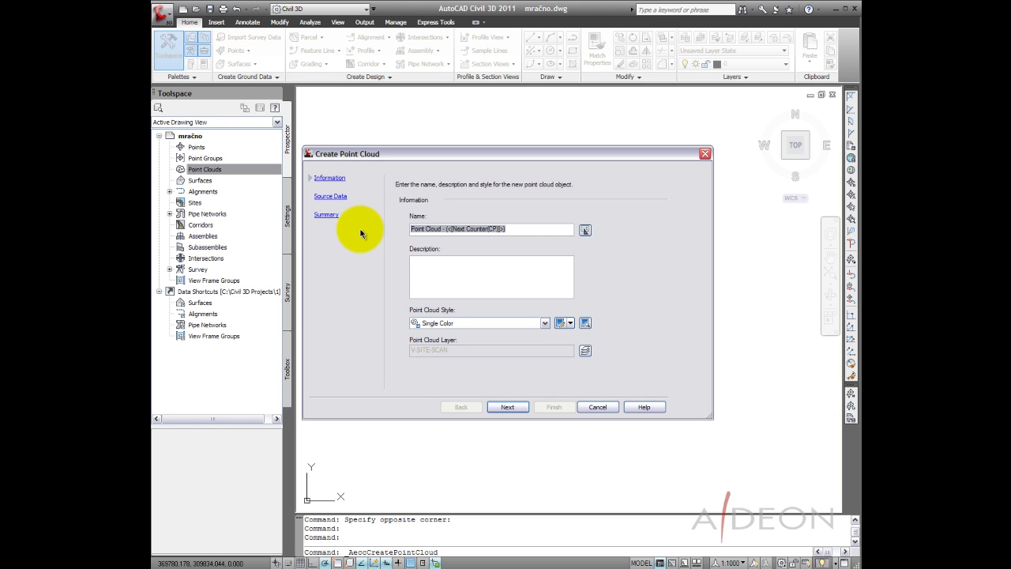
pyautogui.write('mra')
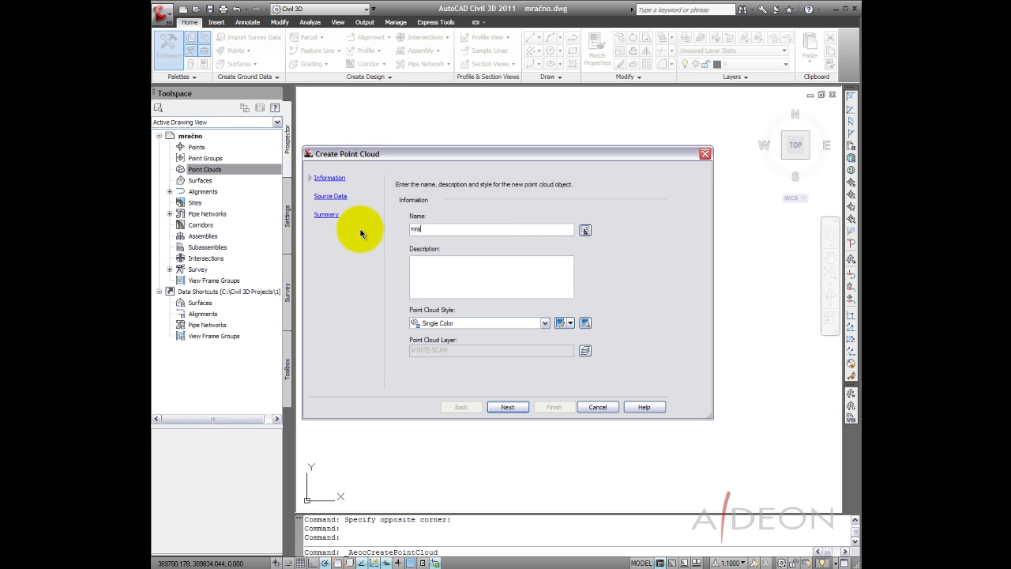
pyautogui.write('čno')
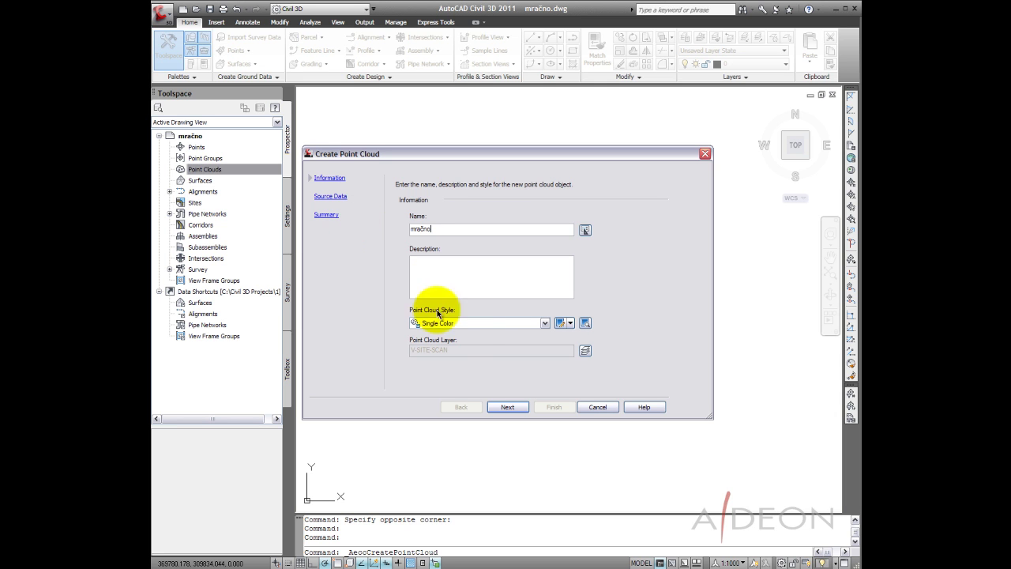
pyautogui.click(482, 324)
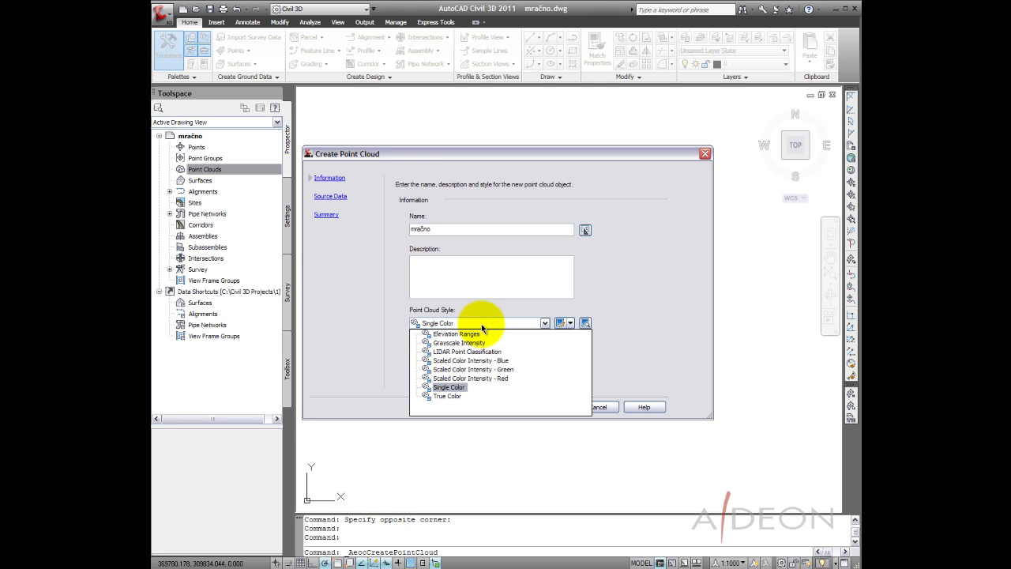
pyautogui.click(447, 387)
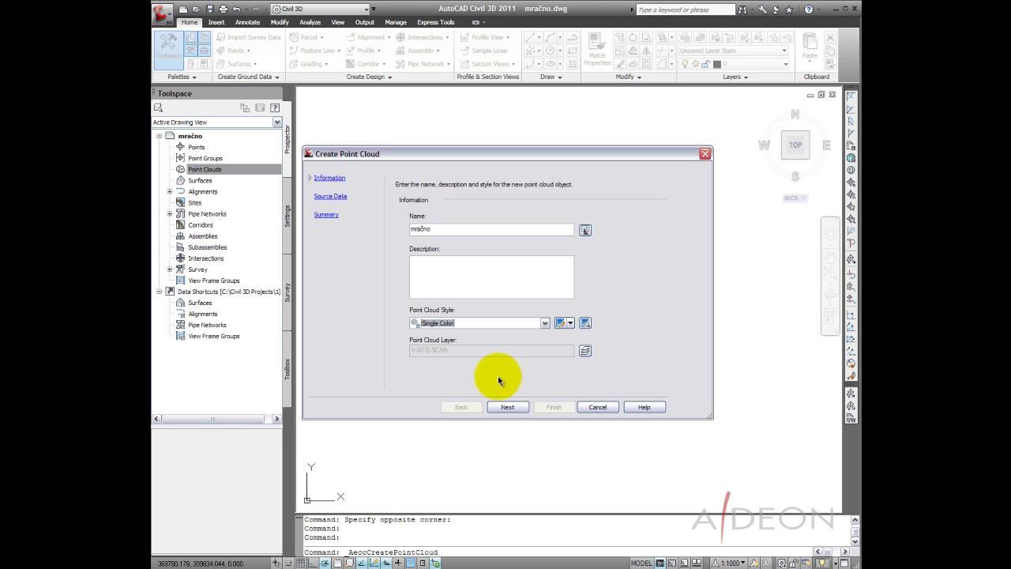
pyautogui.click(506, 408)
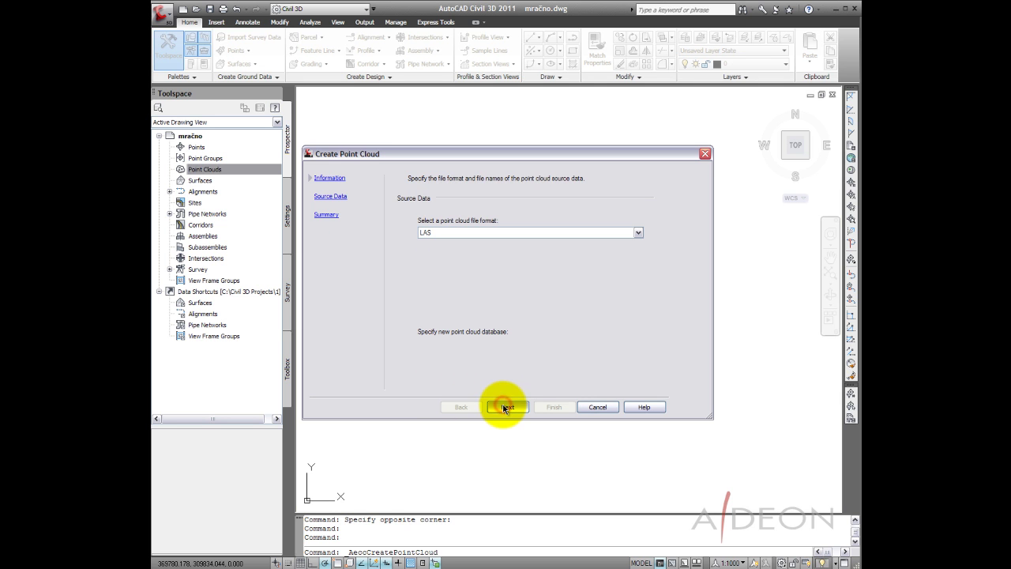
# - Add Denver.LAS as the LAS-format source file and continue to the Summary page
pyautogui.click(471, 233)
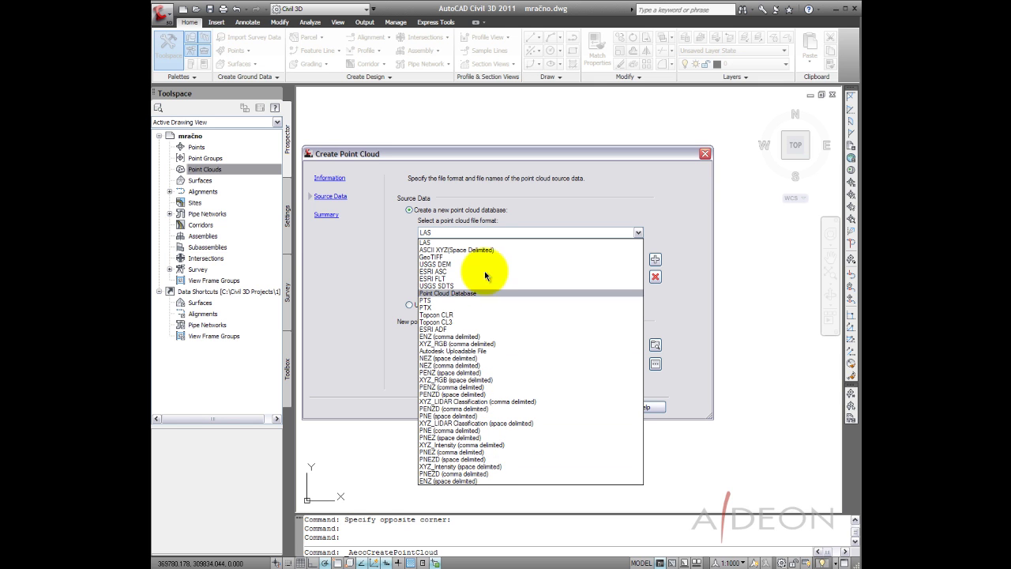
pyautogui.click(551, 202)
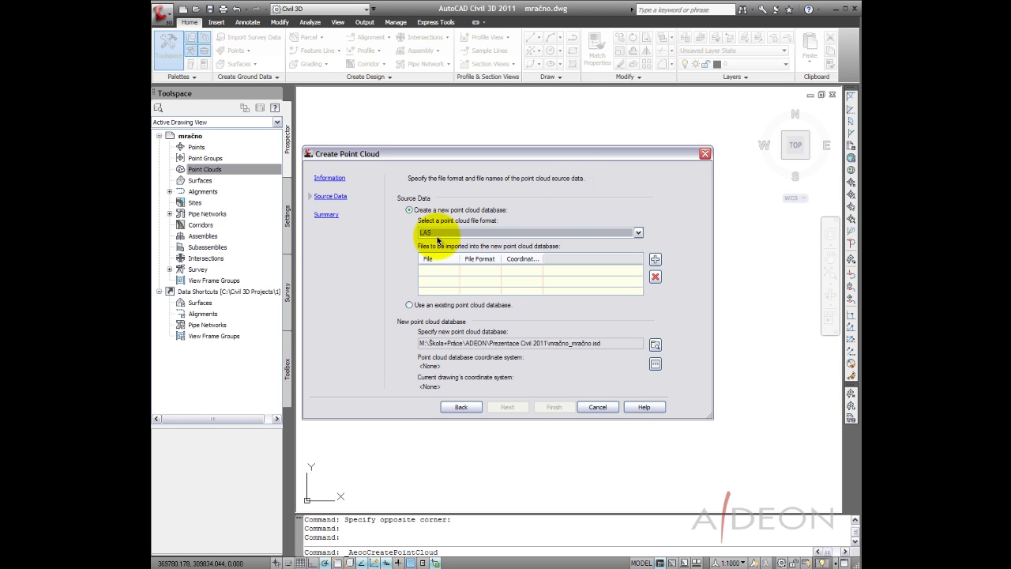
pyautogui.click(656, 261)
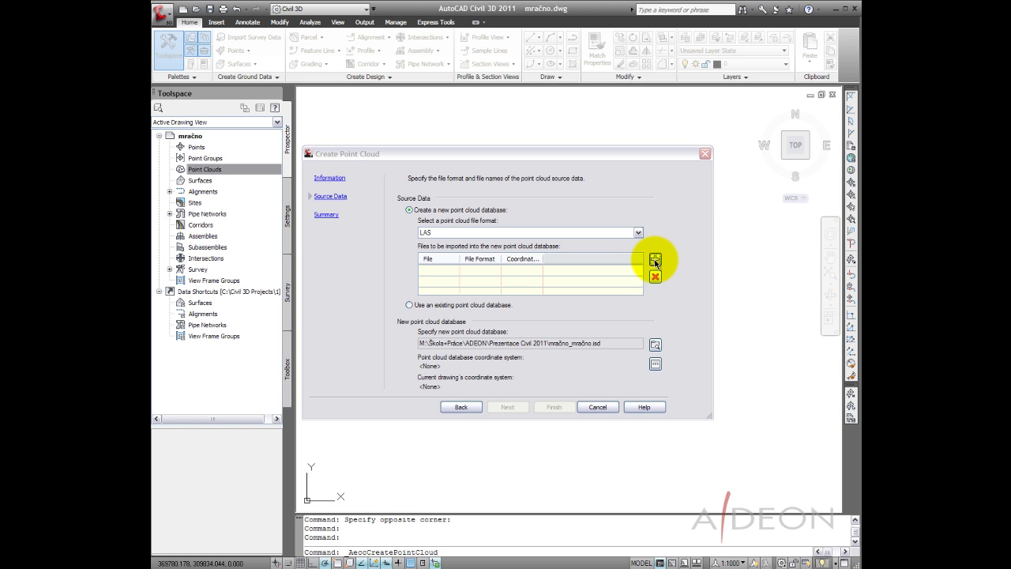
pyautogui.click(430, 213)
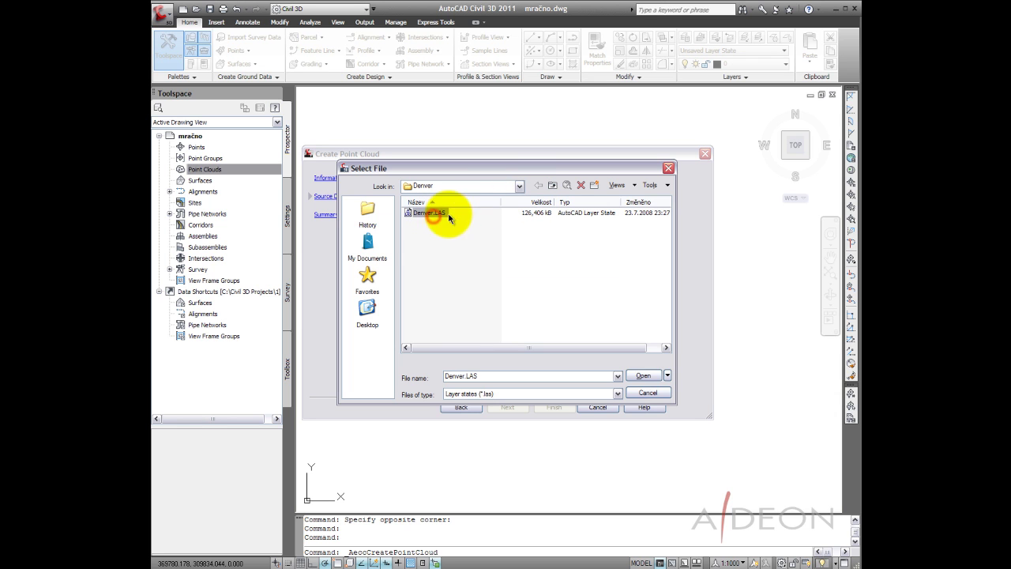
pyautogui.click(643, 379)
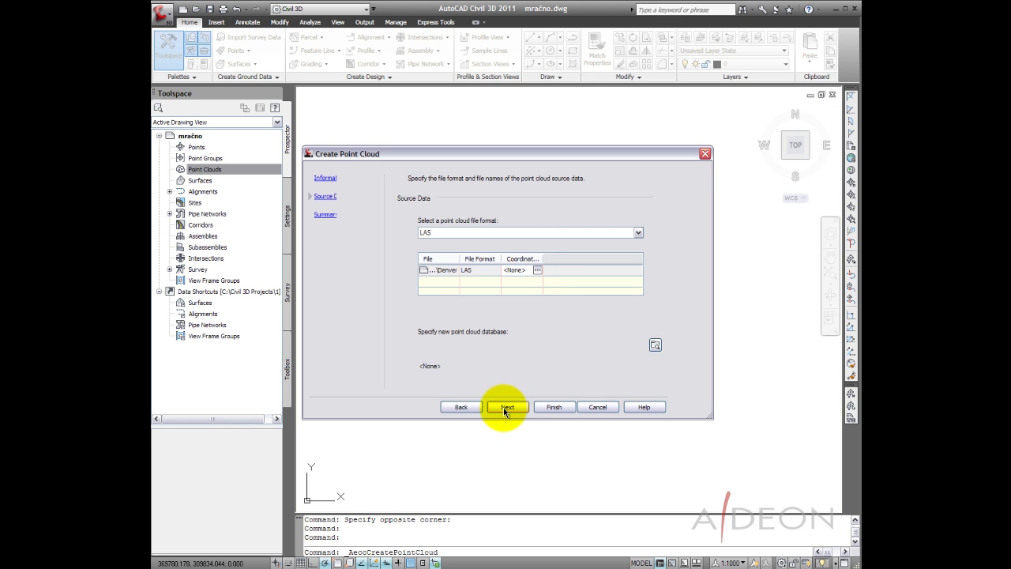
pyautogui.click(505, 409)
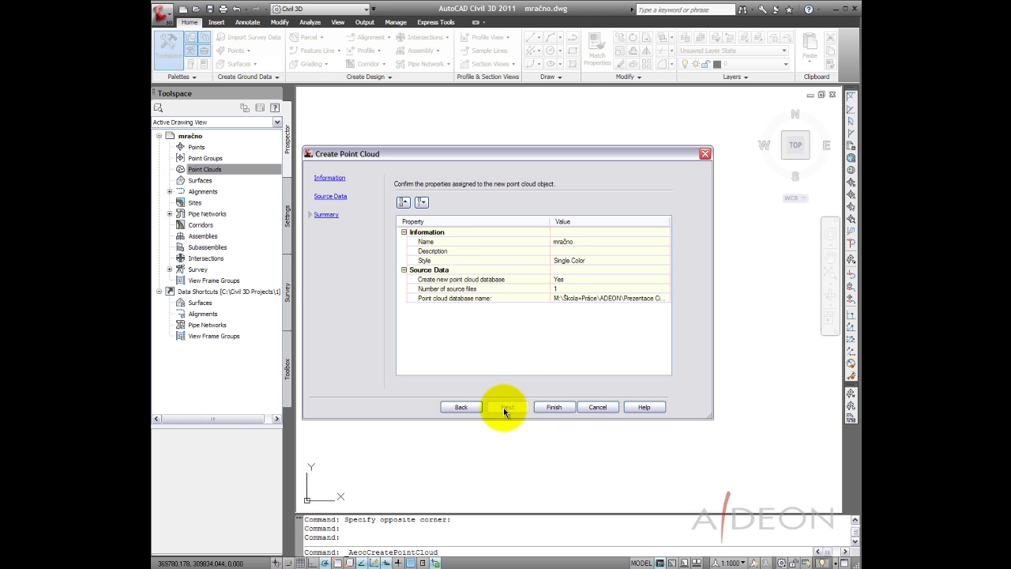
# - Finish the point cloud wizard and dismiss the background processing notice
pyautogui.click(555, 407)
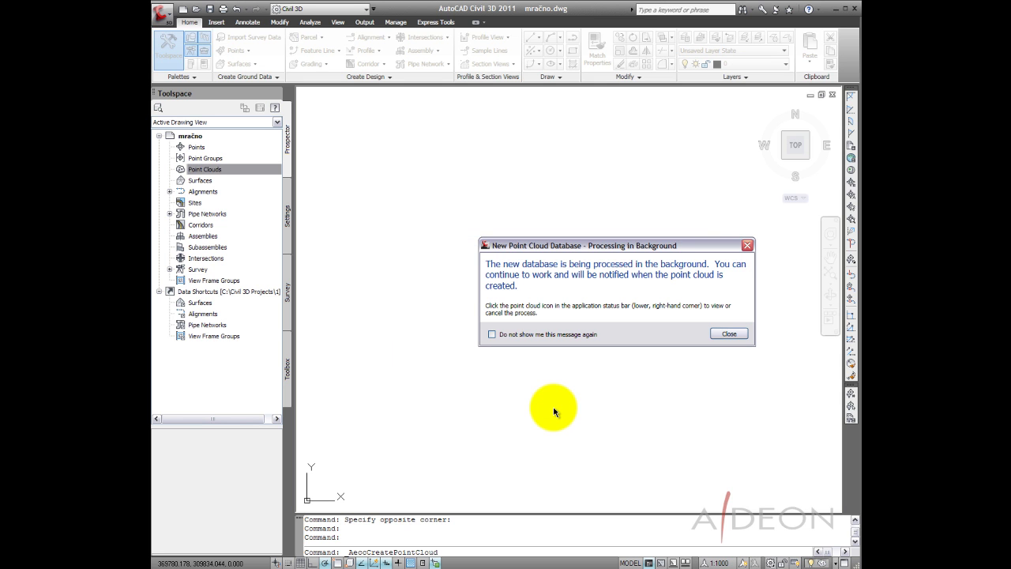
pyautogui.click(588, 250)
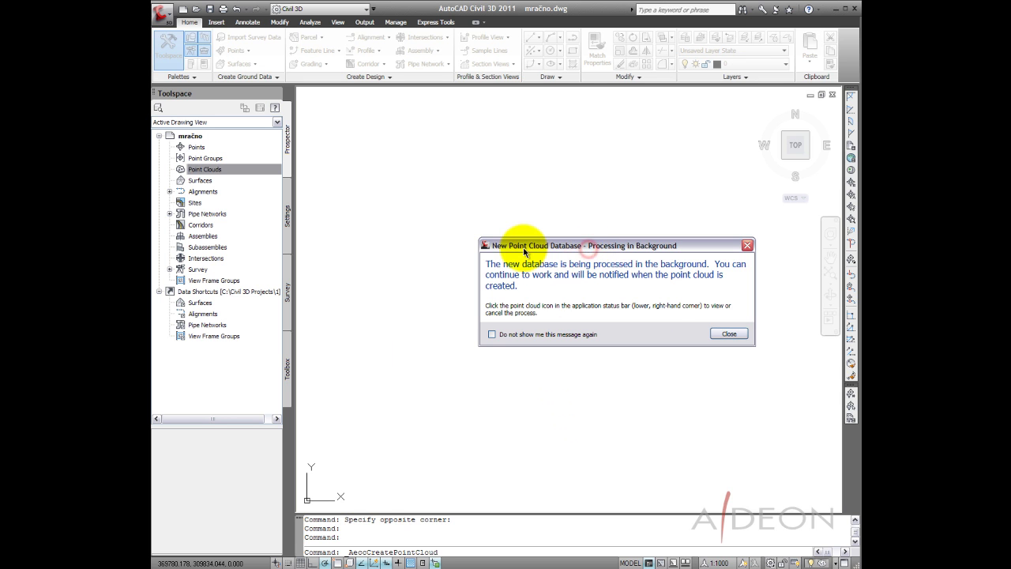
pyautogui.moveTo(589, 250); pyautogui.dragTo(524, 252)
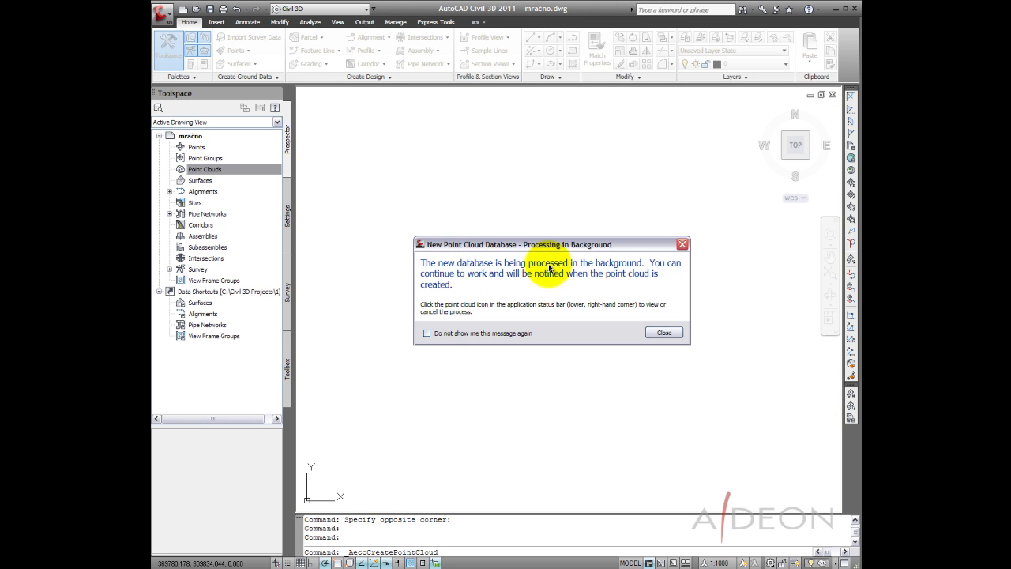
pyautogui.click(664, 333)
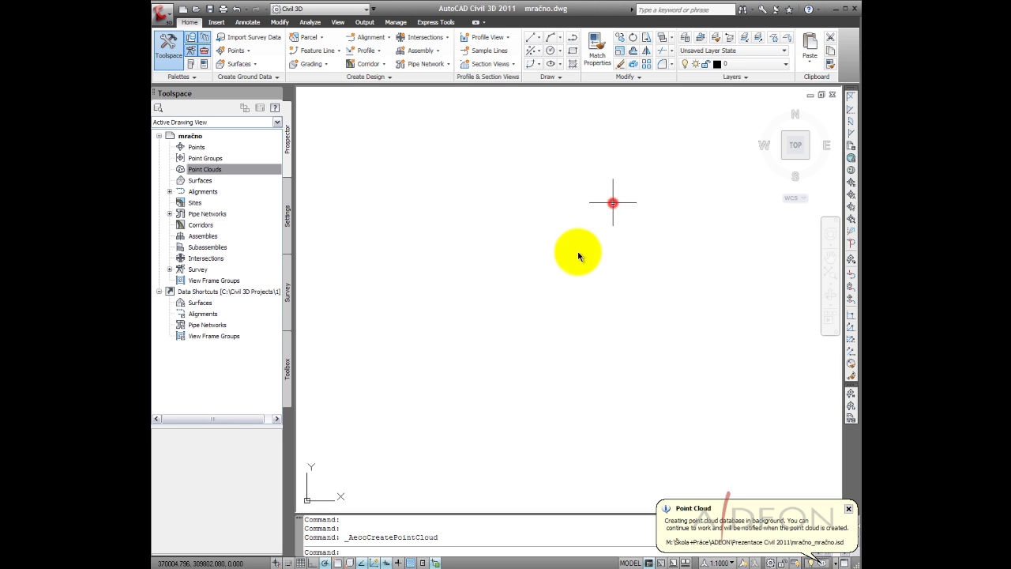
# - While mračno processes, glance at the surface creation options and orbit the view
pyautogui.click(457, 362)
pyautogui.click(457, 361)
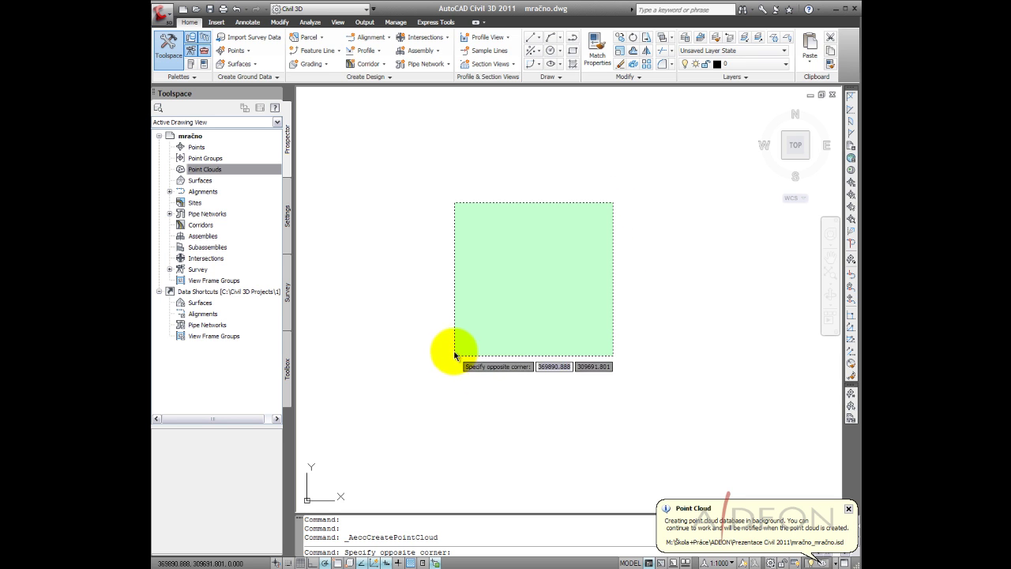
pyautogui.click(253, 65)
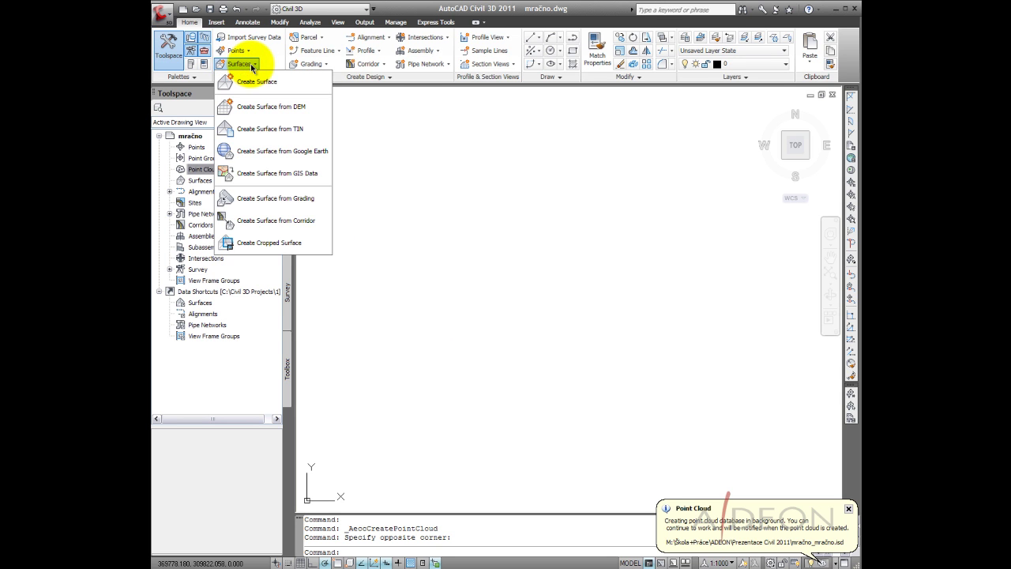
pyautogui.click(395, 10)
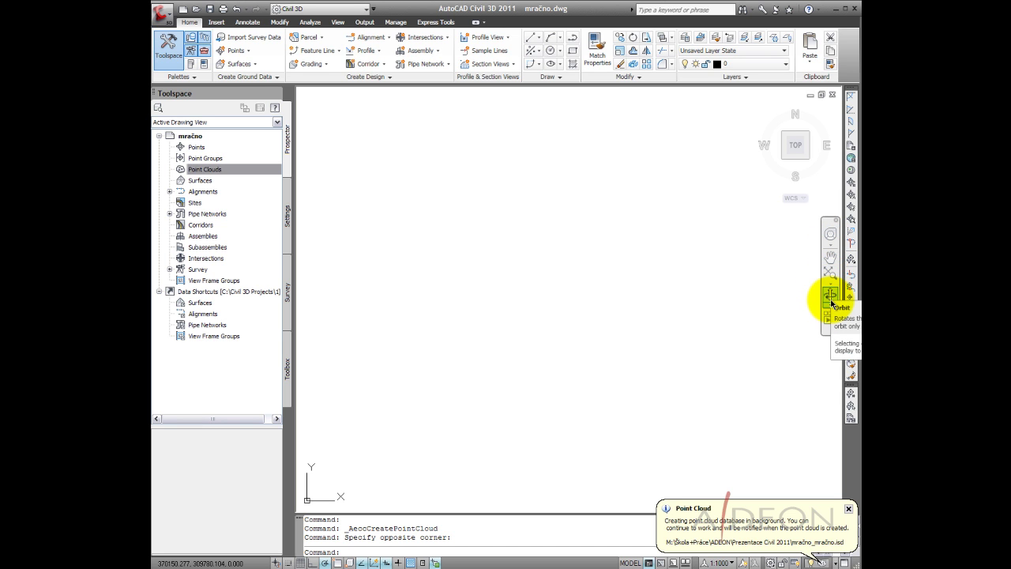
pyautogui.click(830, 236)
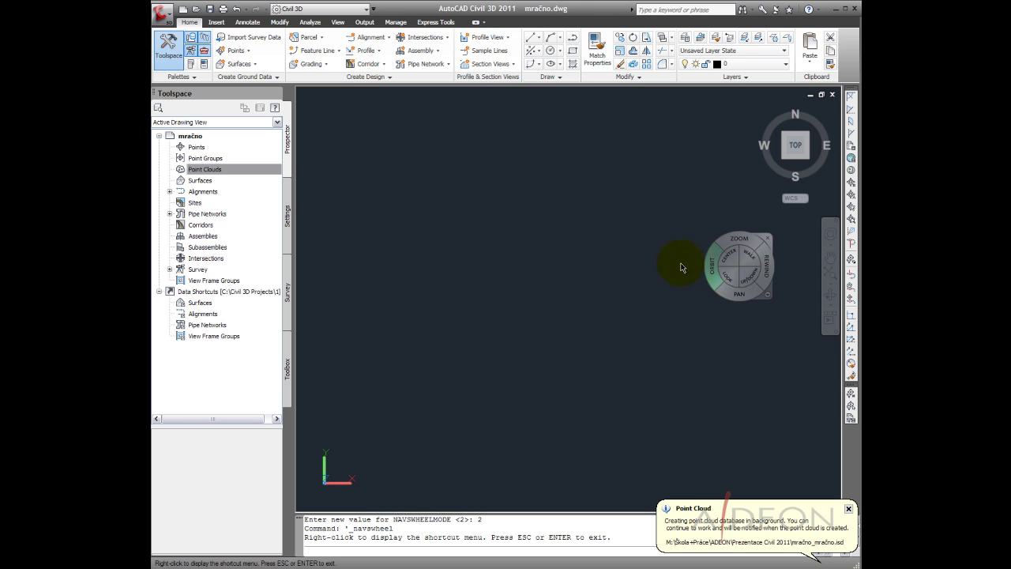
pyautogui.moveTo(696, 284); pyautogui.dragTo(687, 273)
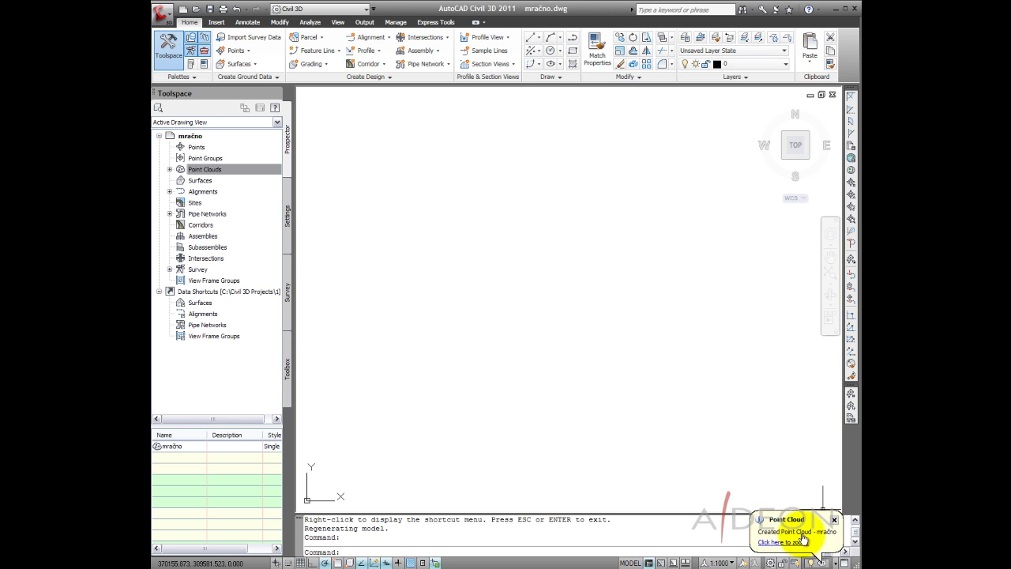
# - Zoom to the new mračno point cloud and window-select it
pyautogui.click(785, 544)
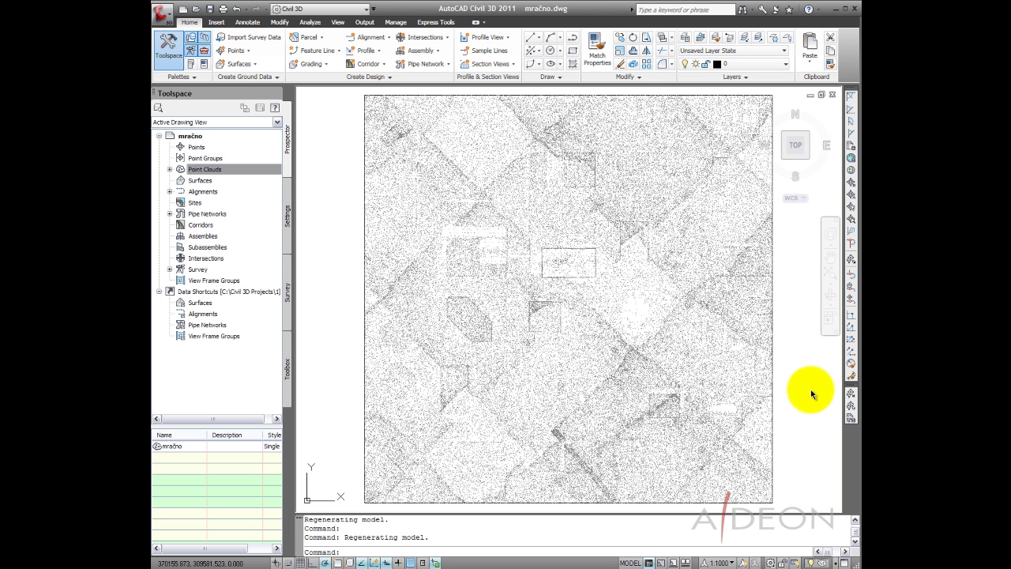
pyautogui.click(787, 467)
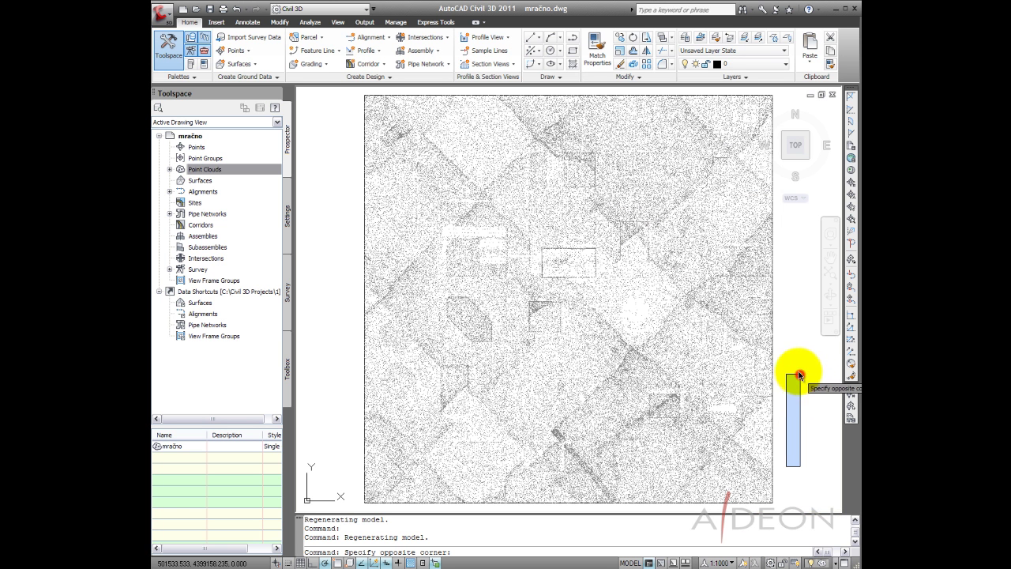
pyautogui.click(791, 363)
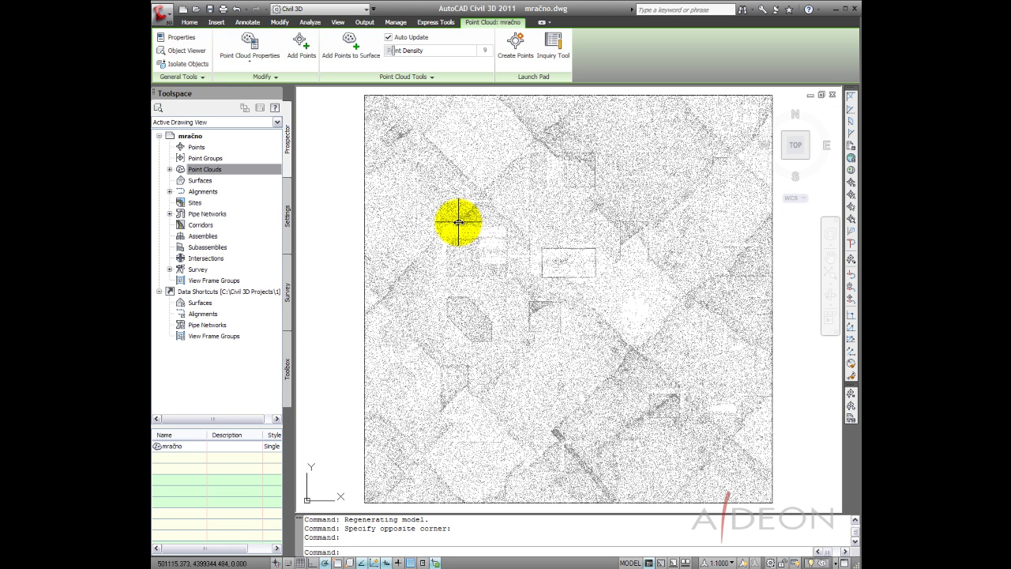
# - Give the mračno point cloud the Elevation Ranges style with 8 rainbow-coloured ranges
pyautogui.click(170, 170)
pyautogui.click(207, 180)
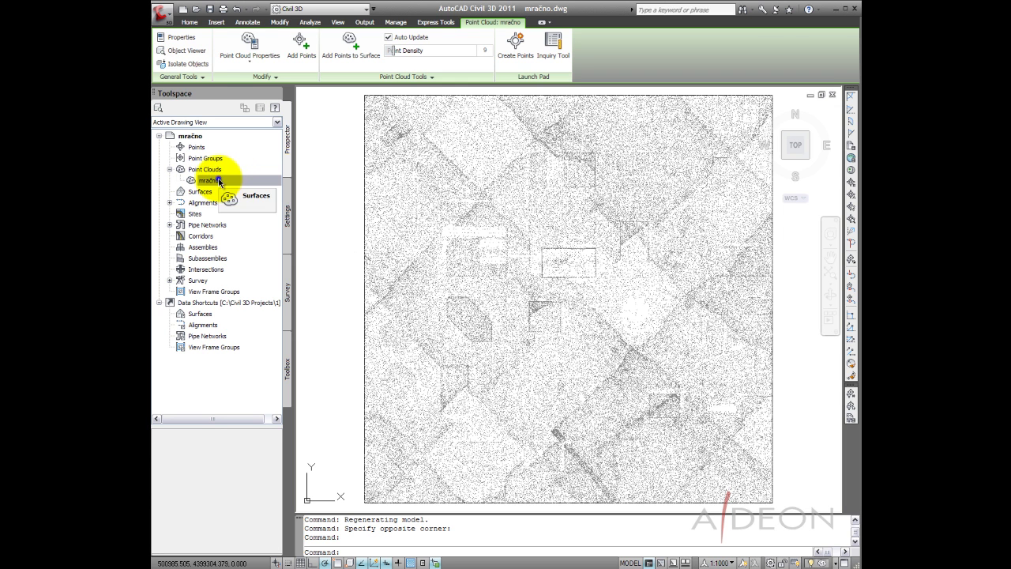
pyautogui.rightClick(219, 183)
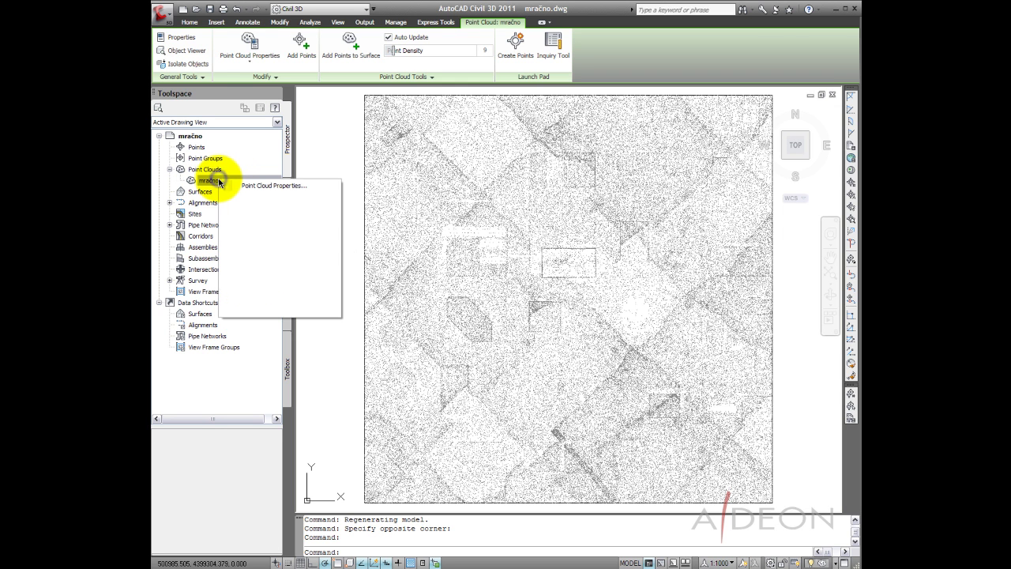
pyautogui.click(281, 186)
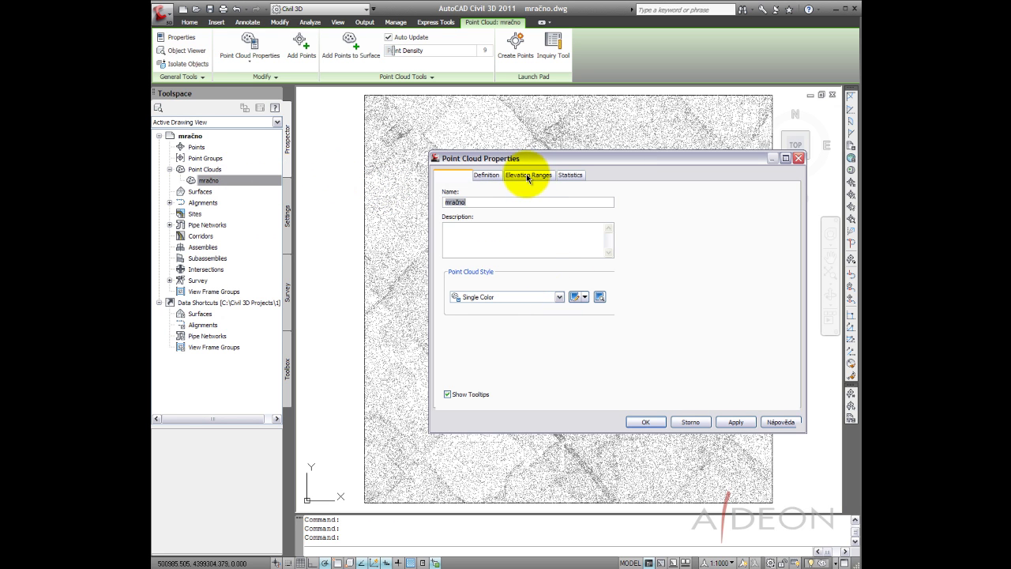
pyautogui.click(559, 298)
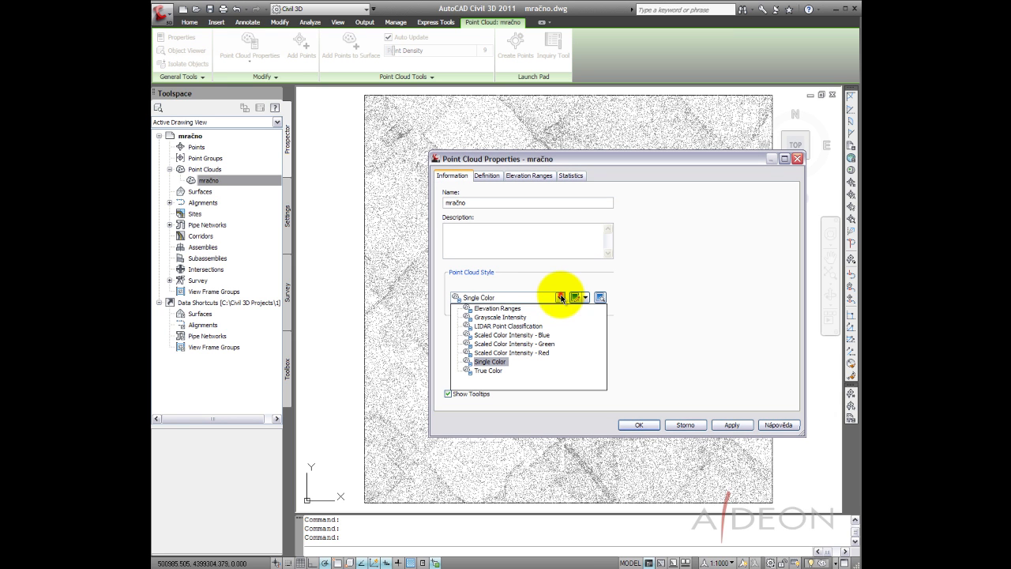
pyautogui.click(505, 311)
pyautogui.click(526, 177)
pyautogui.click(529, 177)
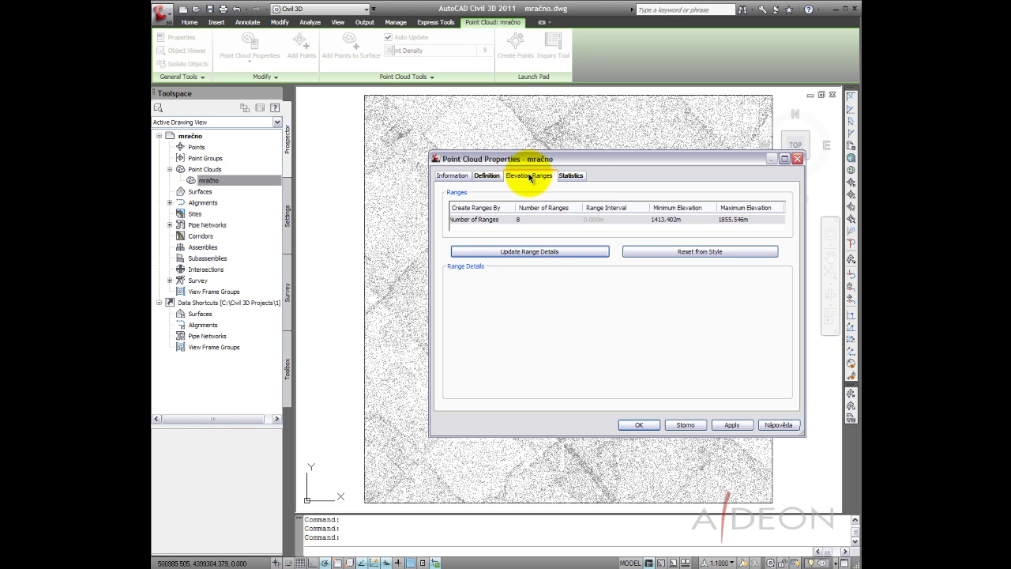
pyautogui.click(529, 252)
pyautogui.click(639, 426)
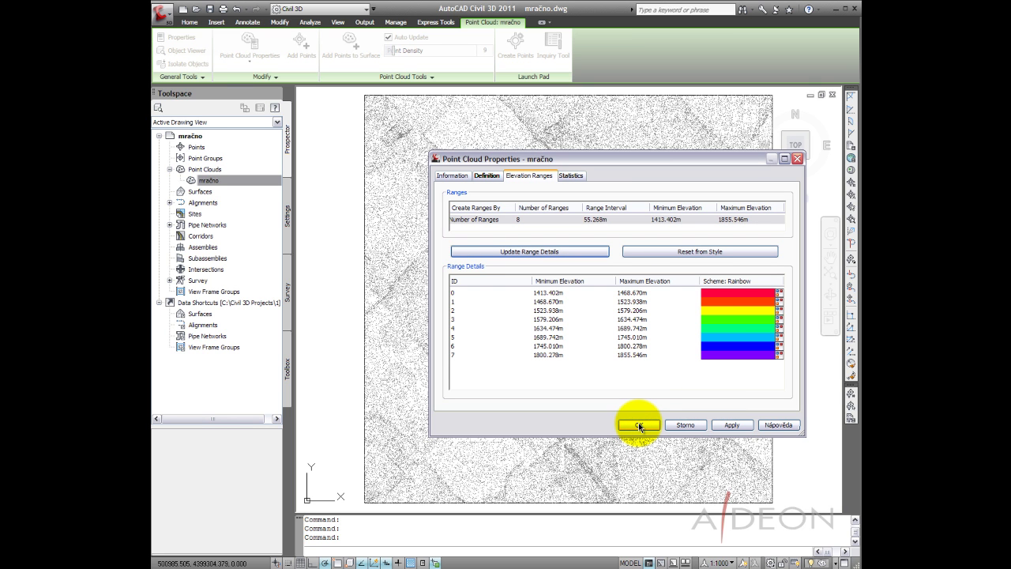
pyautogui.click(639, 425)
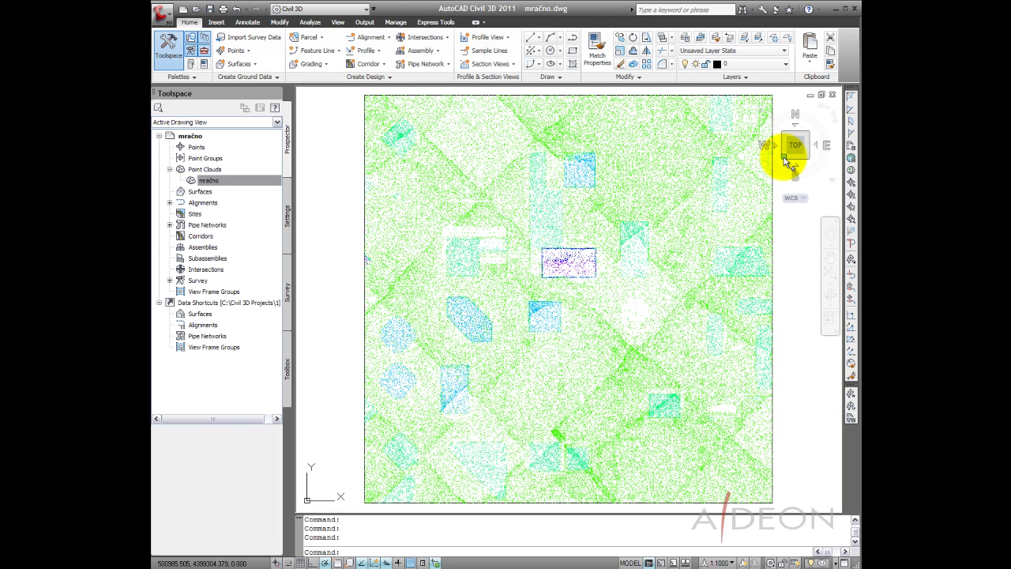
# - View the point cloud isometrically, then from the front, zoomed in
pyautogui.click(784, 157)
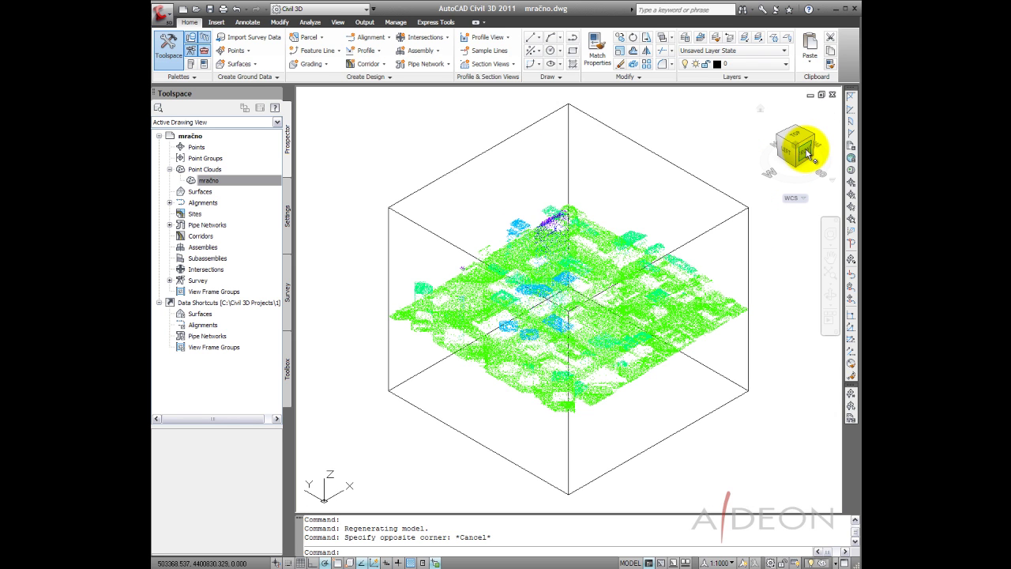
pyautogui.click(808, 153)
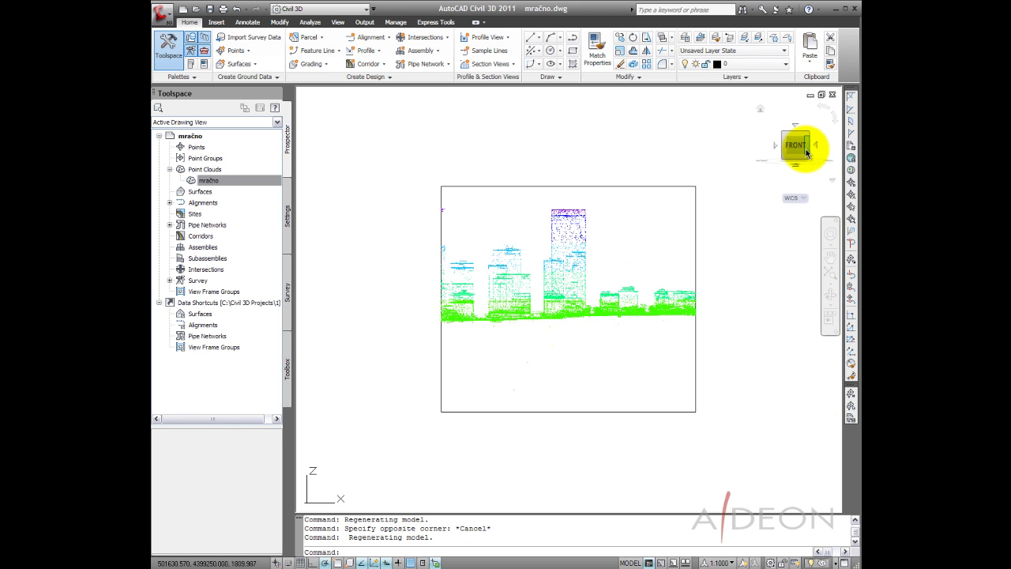
pyautogui.scroll(3, 577, 266)
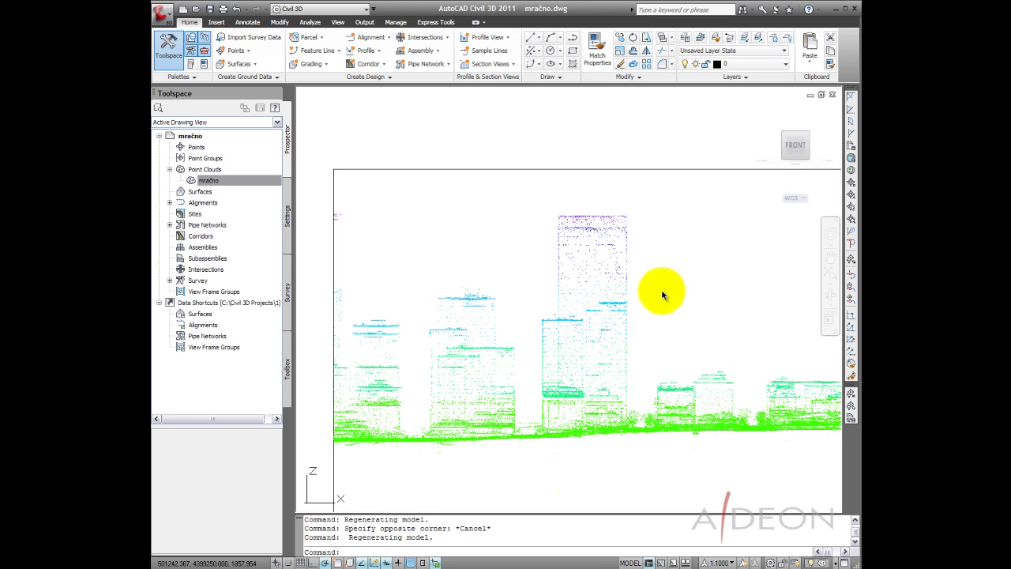
# - Change the mračno point cloud's style to LIDAR Point Classification
pyautogui.rightClick(217, 181)
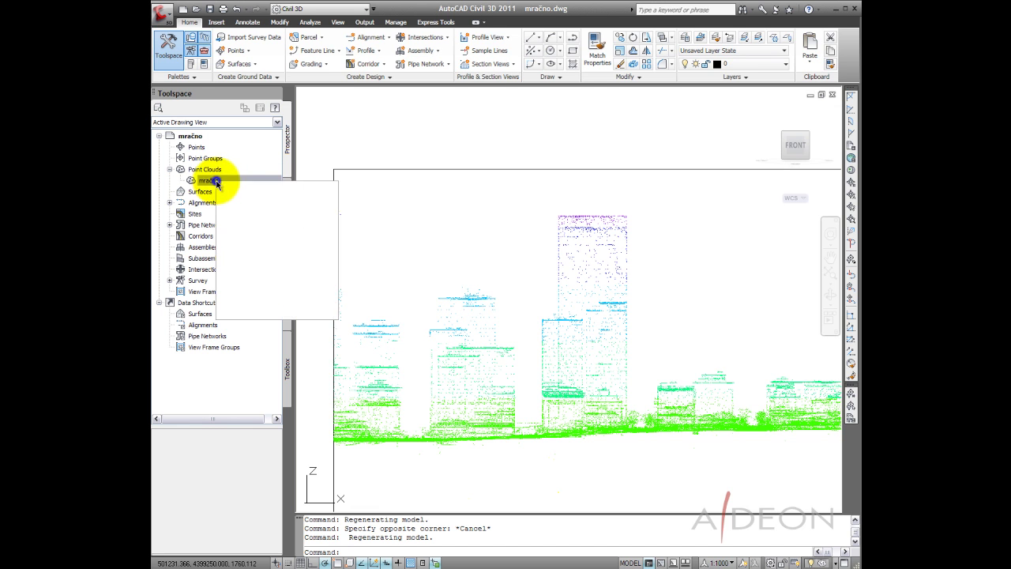
pyautogui.click(272, 188)
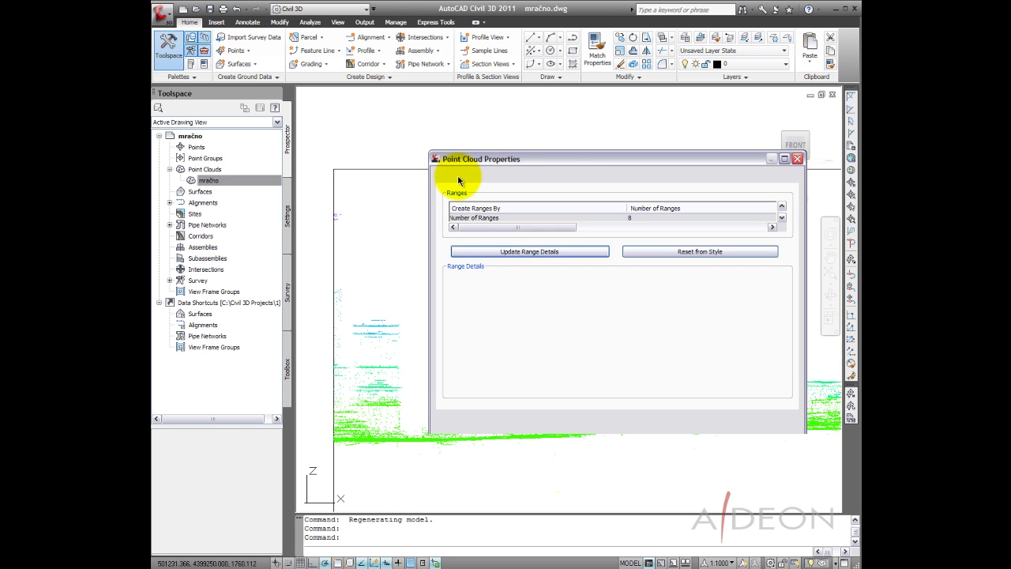
pyautogui.click(456, 177)
pyautogui.click(560, 297)
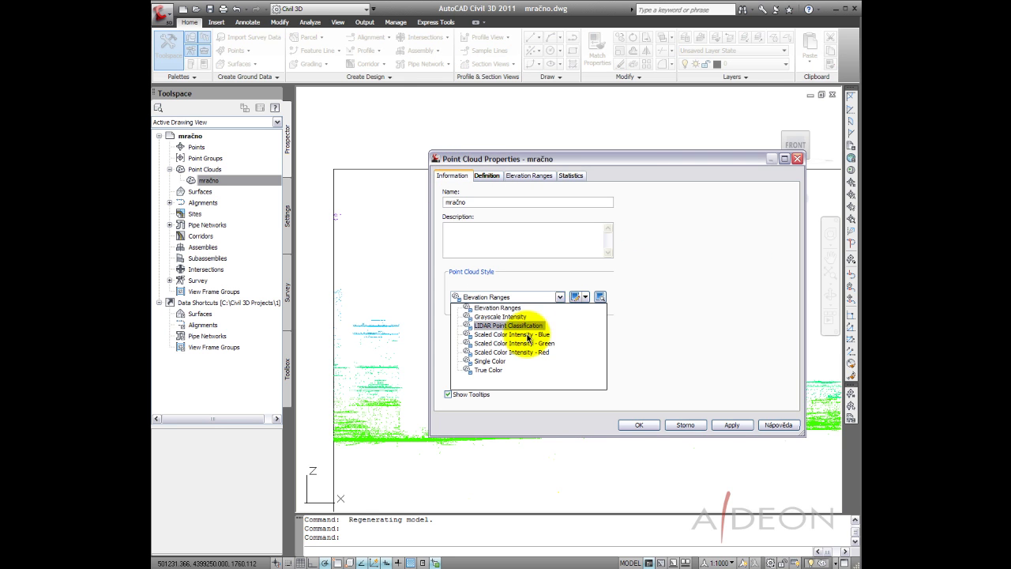
pyautogui.click(506, 326)
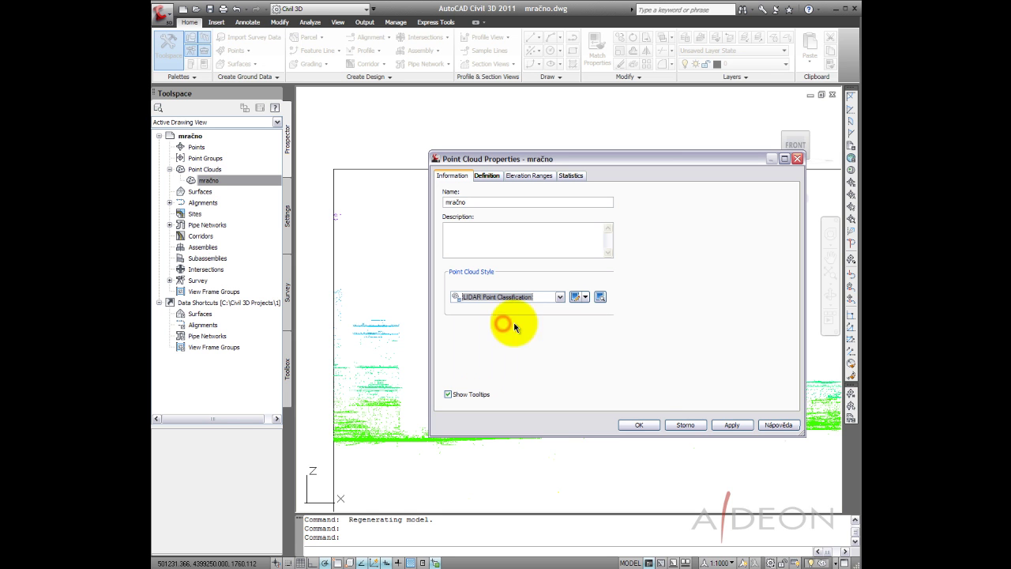
pyautogui.click(637, 426)
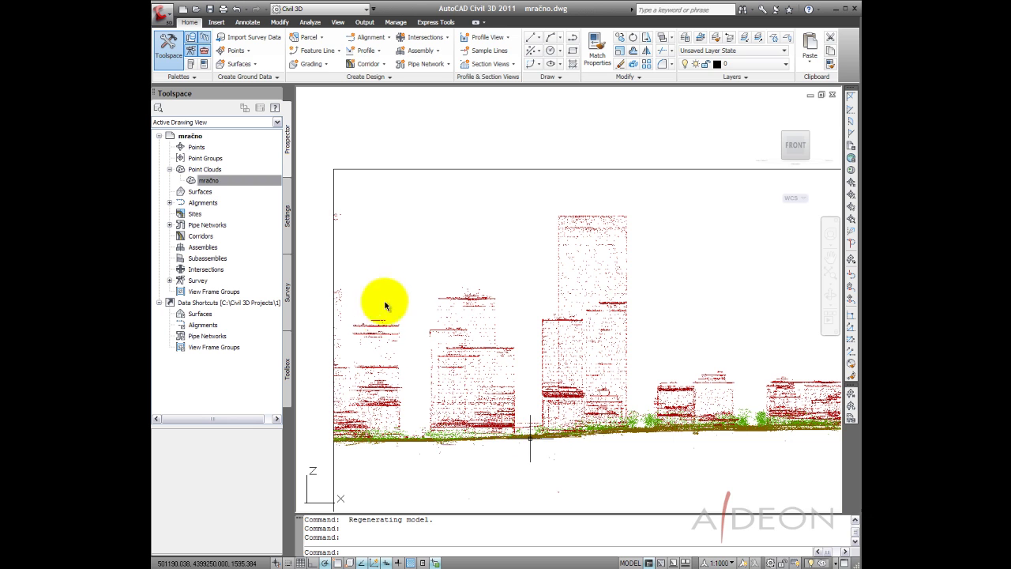
# - Uncheck the 6 Building class in the LIDAR Point Classification style
pyautogui.rightClick(201, 184)
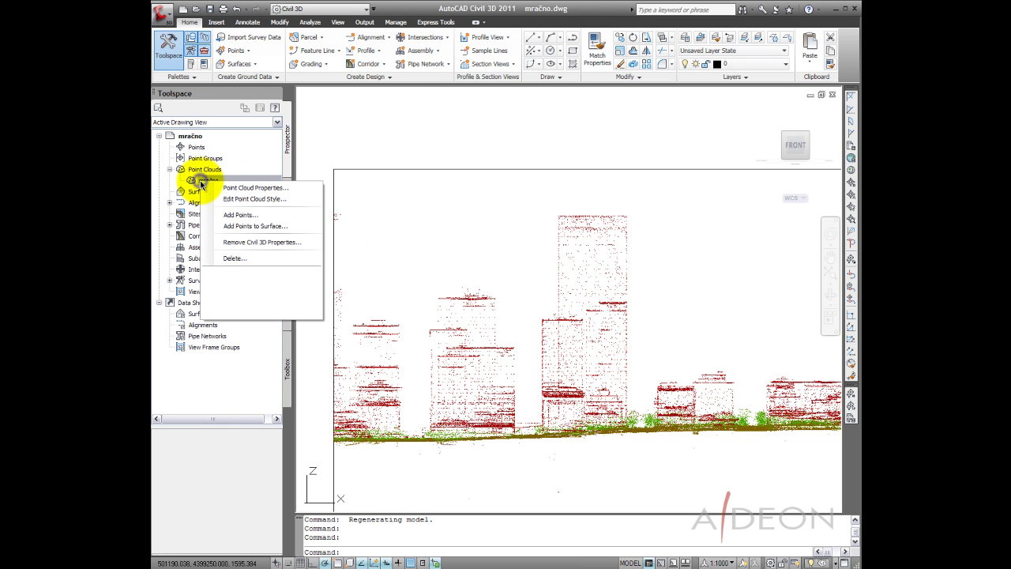
pyautogui.click(262, 200)
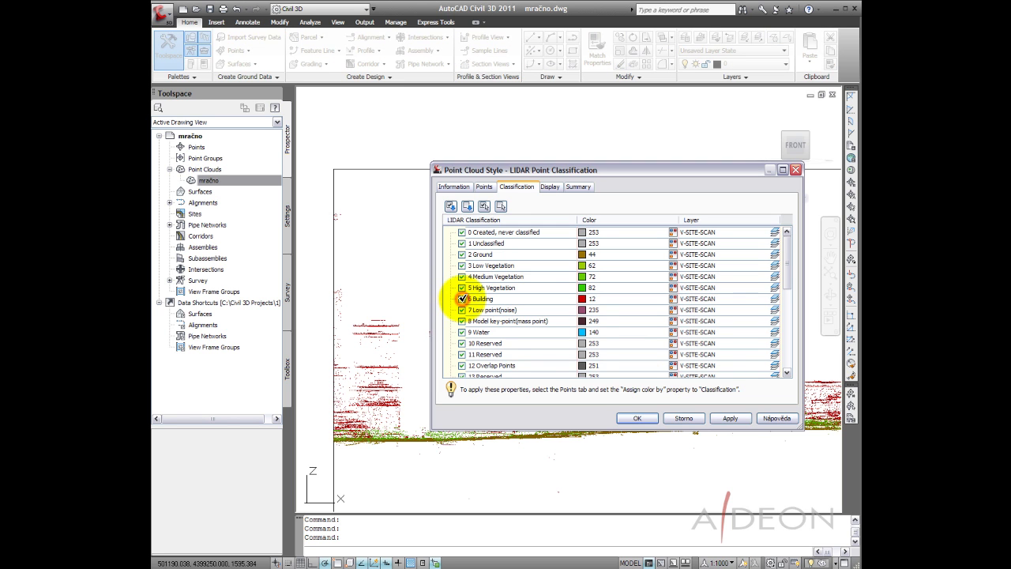
pyautogui.click(462, 298)
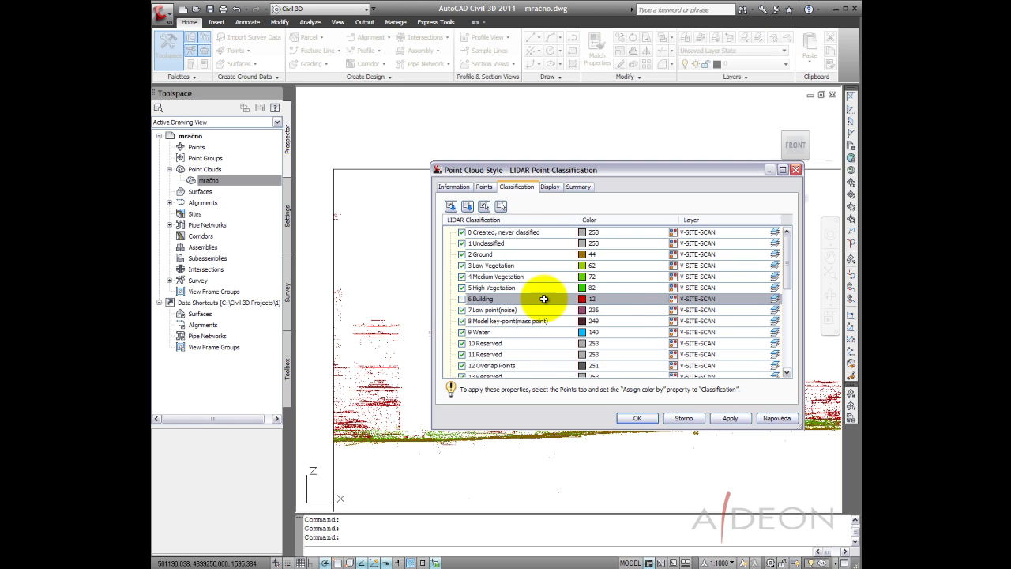
pyautogui.click(637, 418)
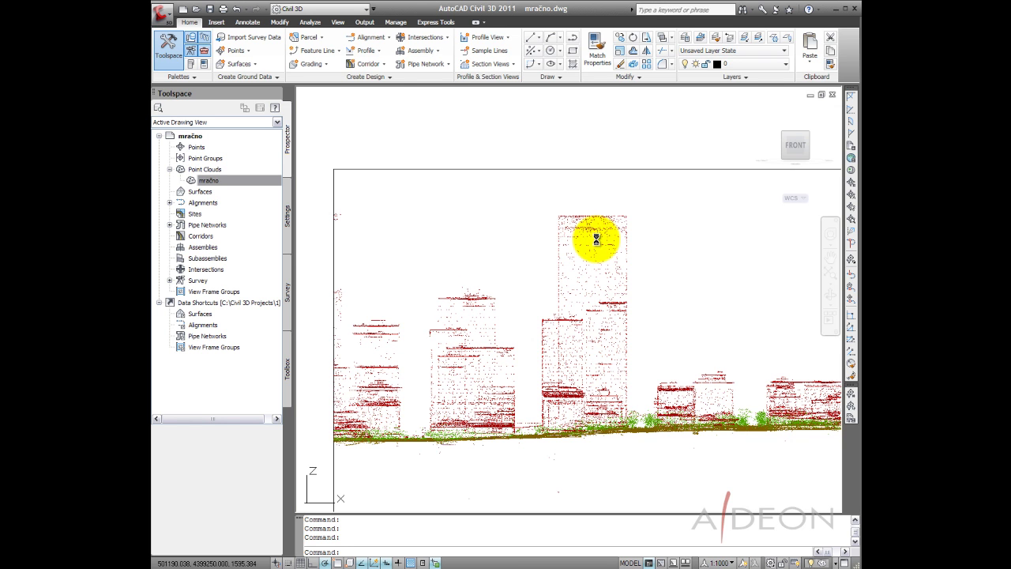
# - Build TIN surface mračna from the cloud points with the Contours 1m and 5m (Design) style
pyautogui.click(796, 132)
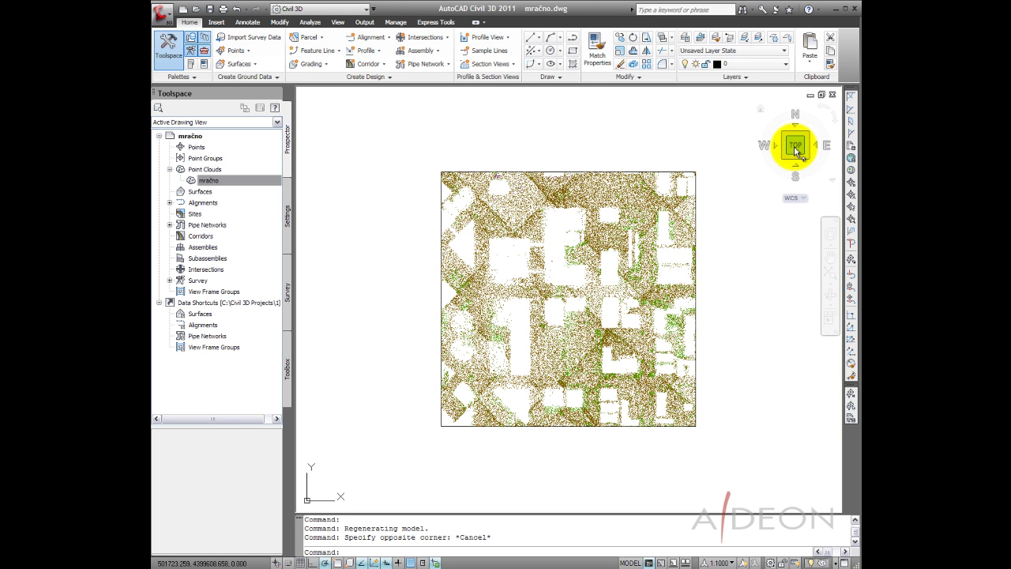
pyautogui.click(501, 223)
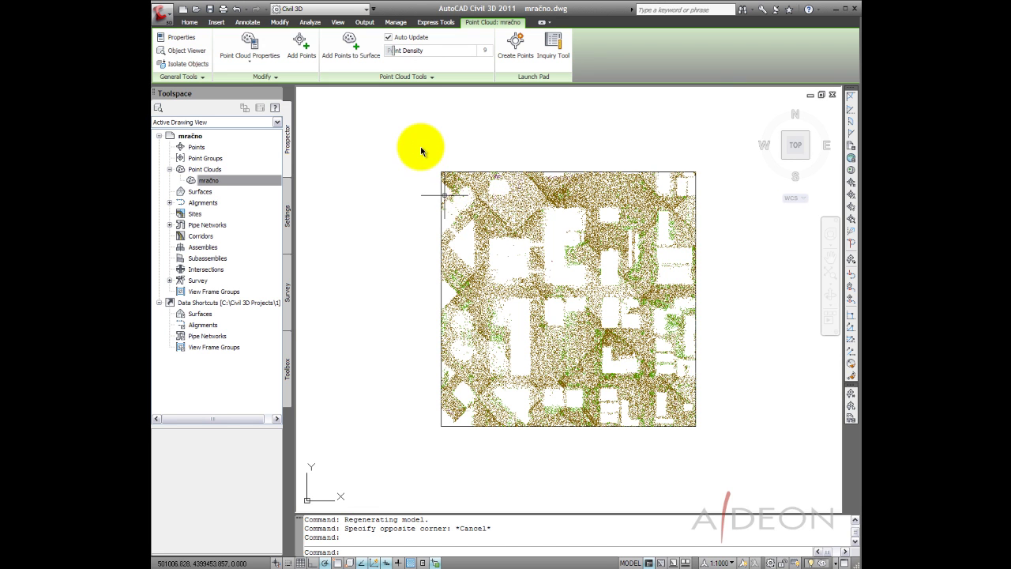
pyautogui.click(350, 45)
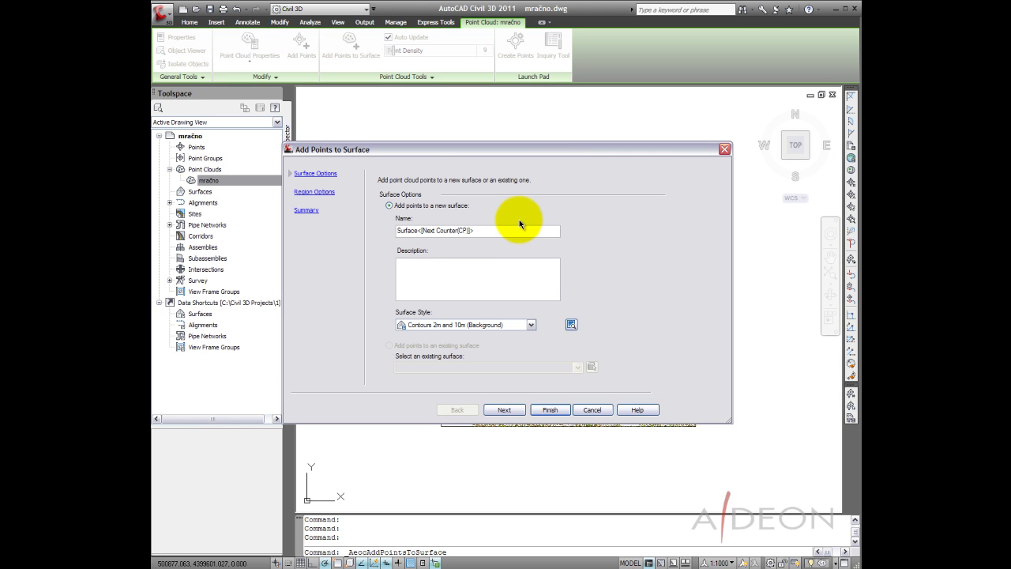
pyautogui.click(483, 230)
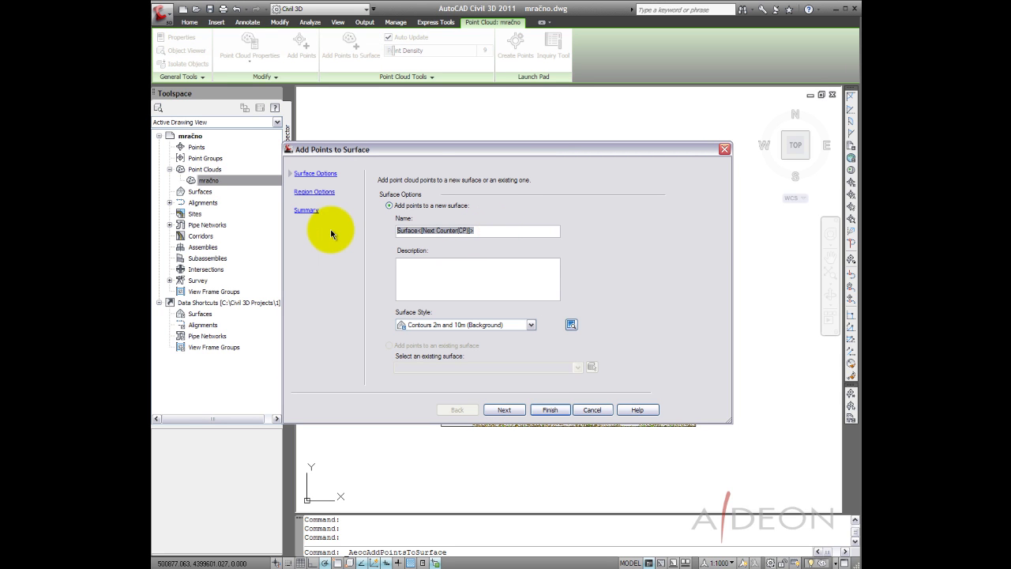
pyautogui.write('mračna')
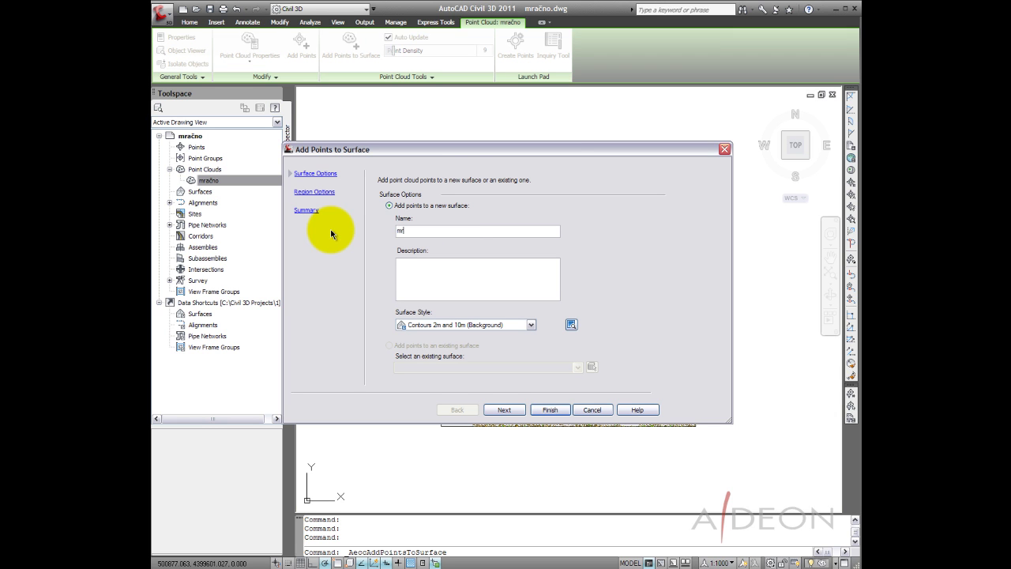
pyautogui.click(523, 325)
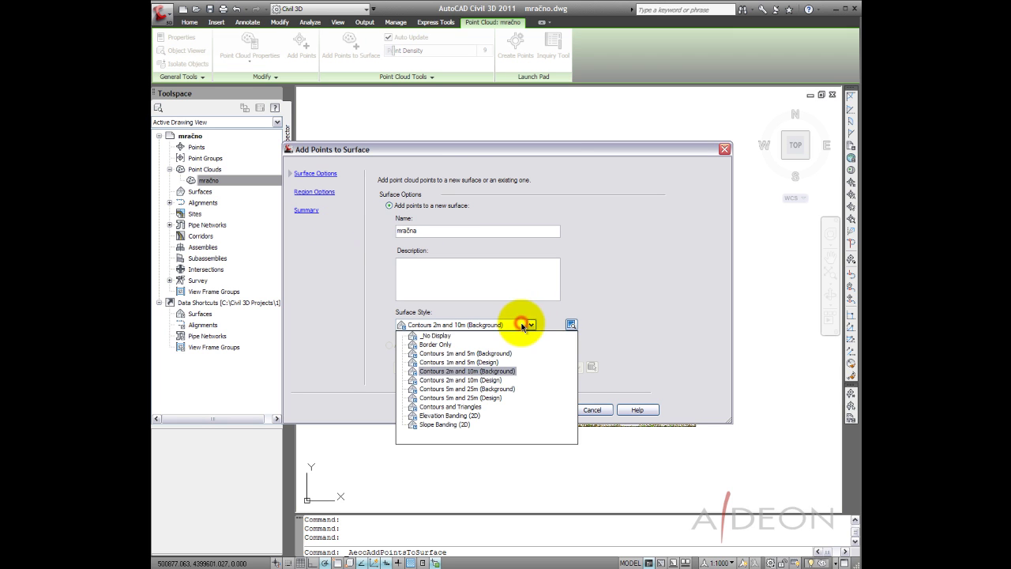
pyautogui.click(486, 362)
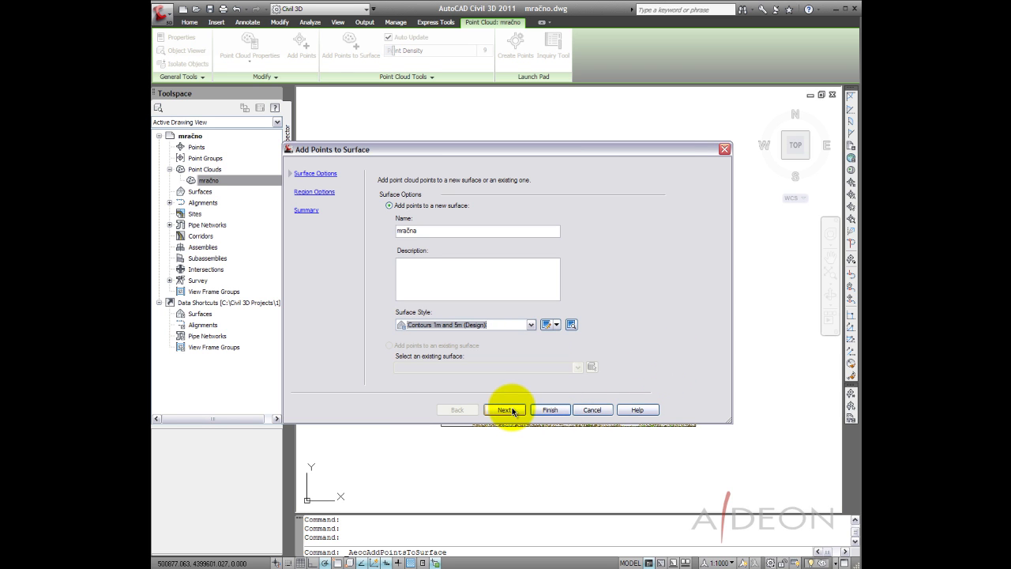
pyautogui.click(510, 412)
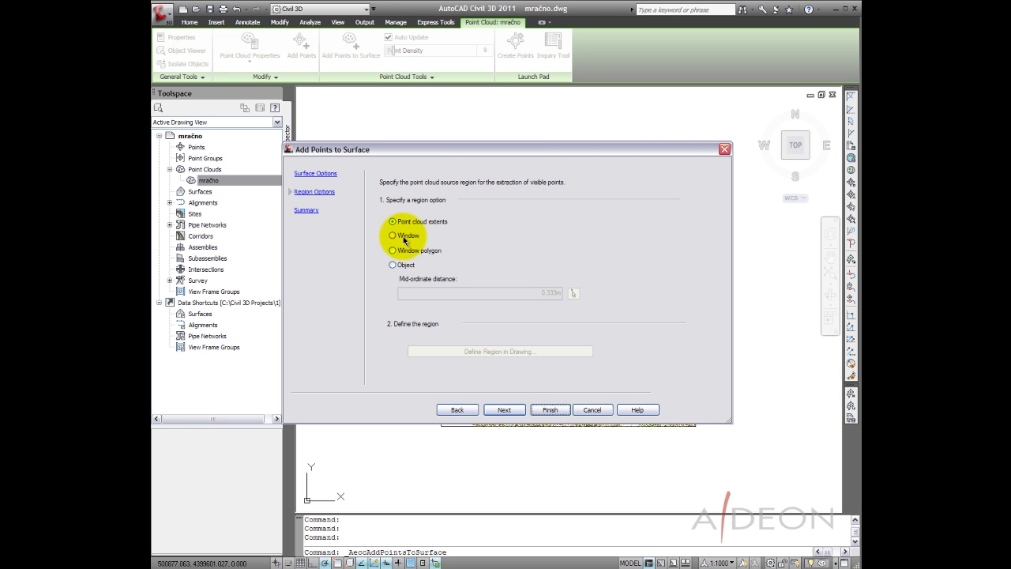
pyautogui.click(521, 414)
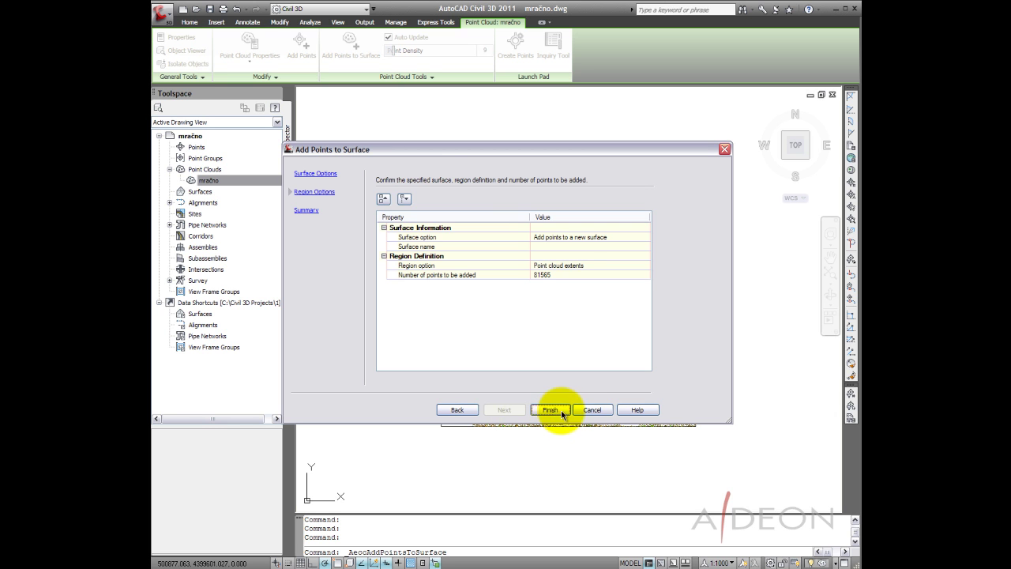
pyautogui.click(554, 412)
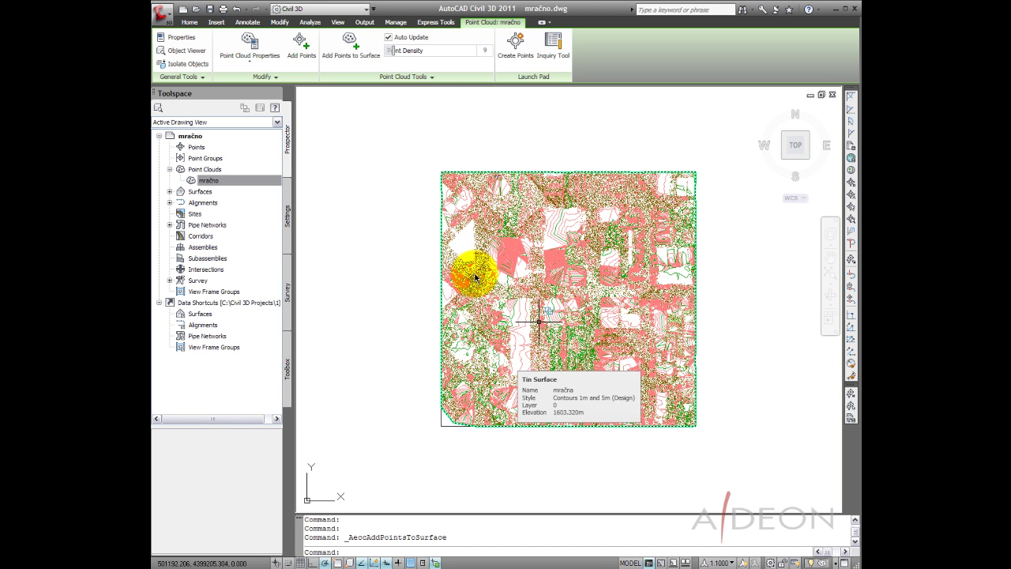
# - Expand Surfaces > mračna > Definition in the Prospector tree
pyautogui.click(168, 192)
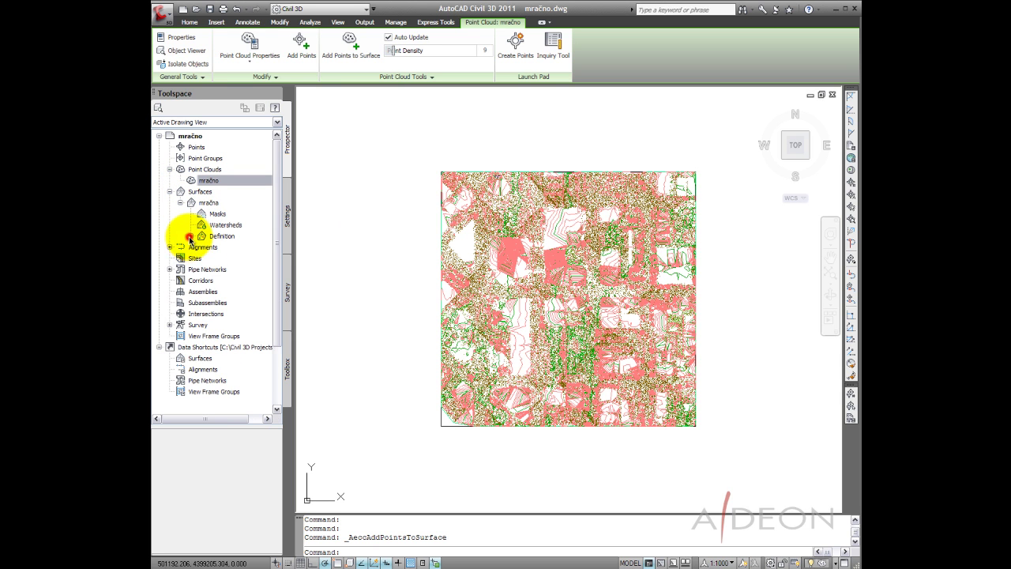
pyautogui.click(190, 235)
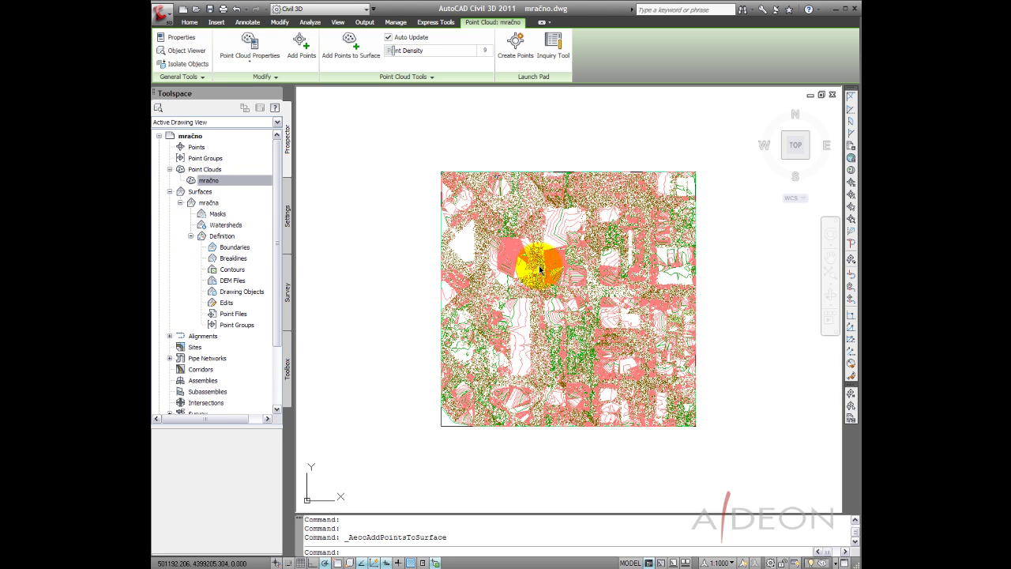
pyautogui.click(743, 240)
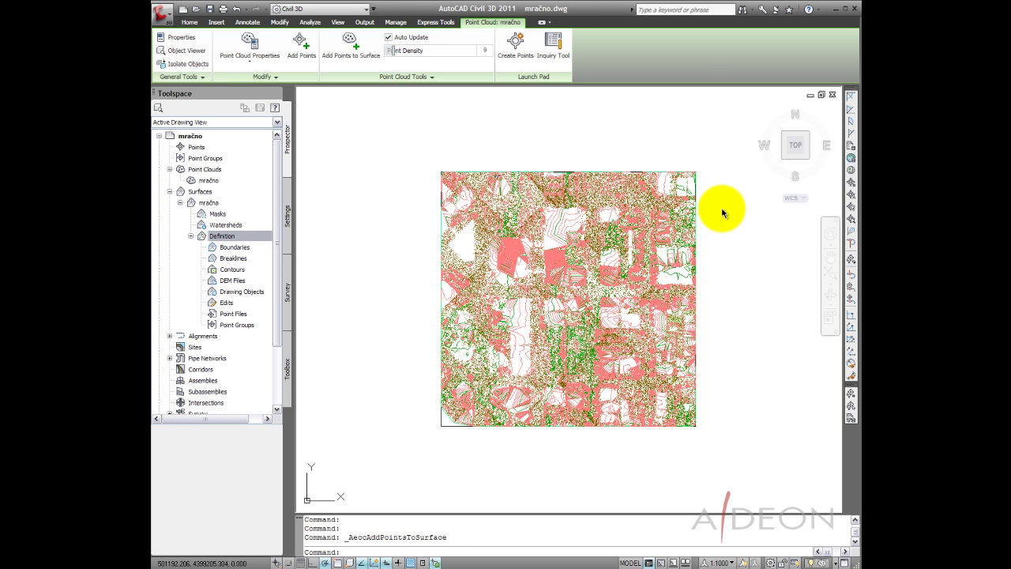
# - Zoom into the lower-left part of the mračna surface and select the surface
pyautogui.click(719, 194)
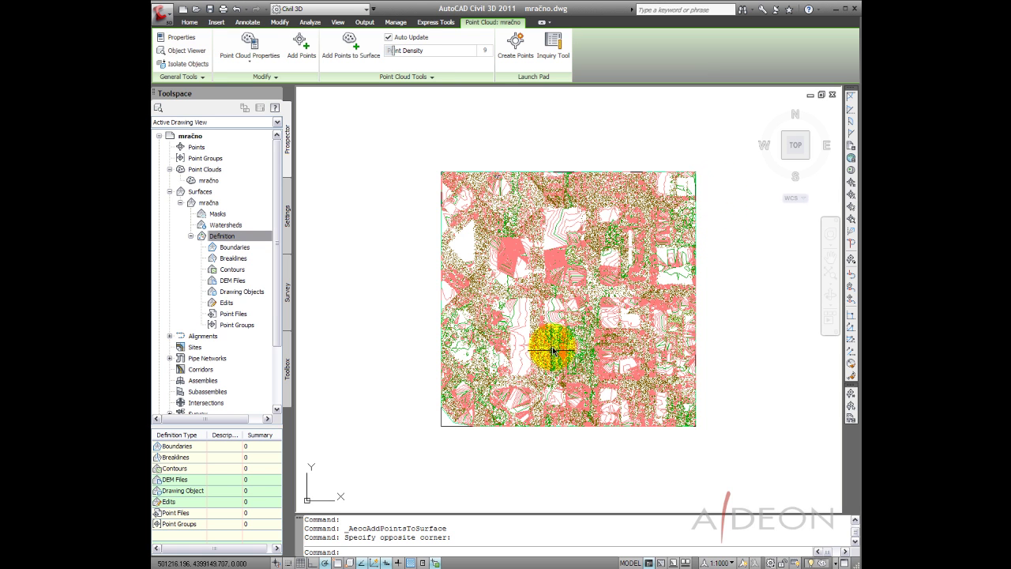
pyautogui.scroll(2, 553, 350)
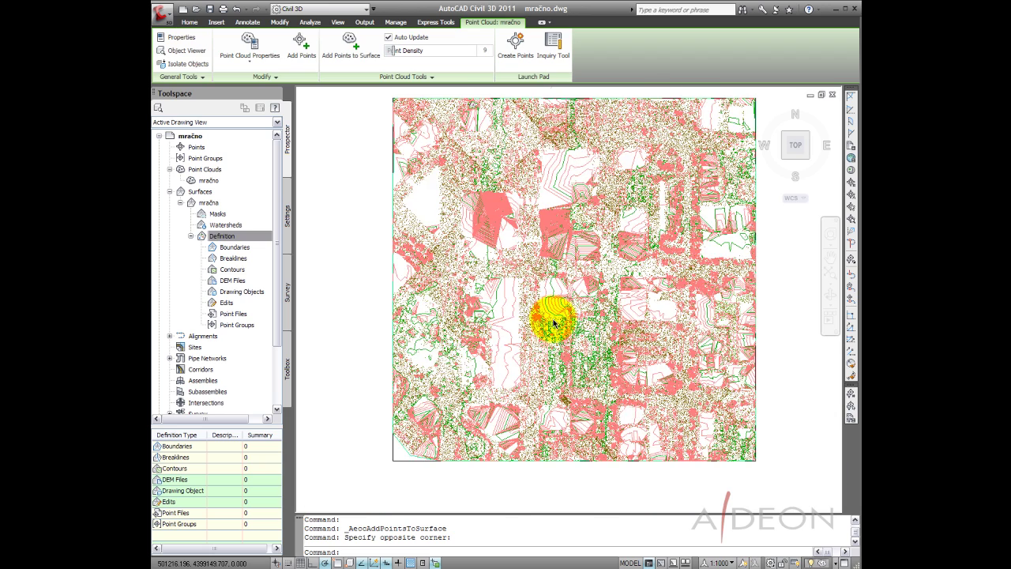
pyautogui.scroll(3, 554, 320)
pyautogui.scroll(1, 554, 321)
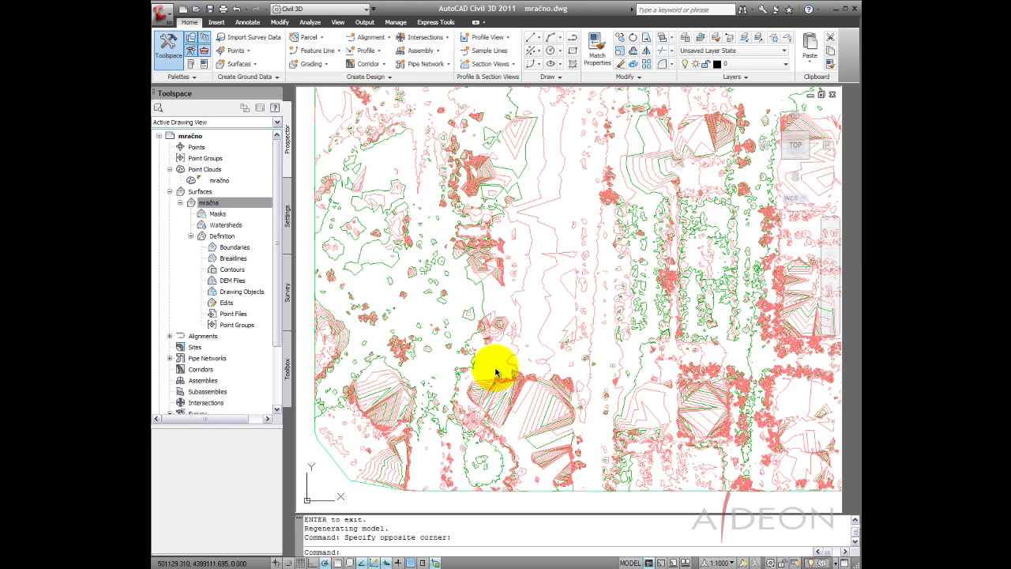
pyautogui.click(494, 359)
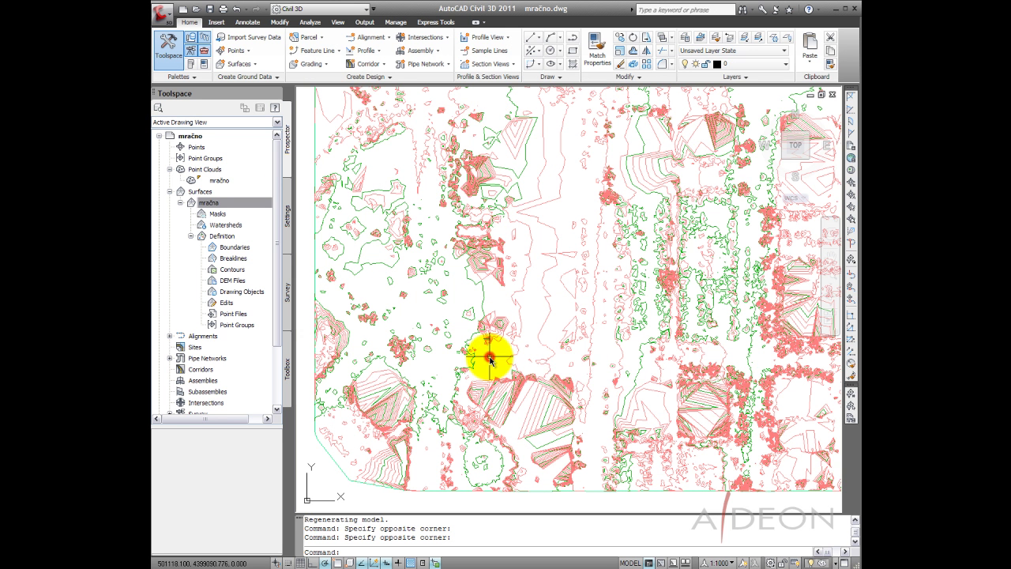
pyautogui.moveTo(493, 357)
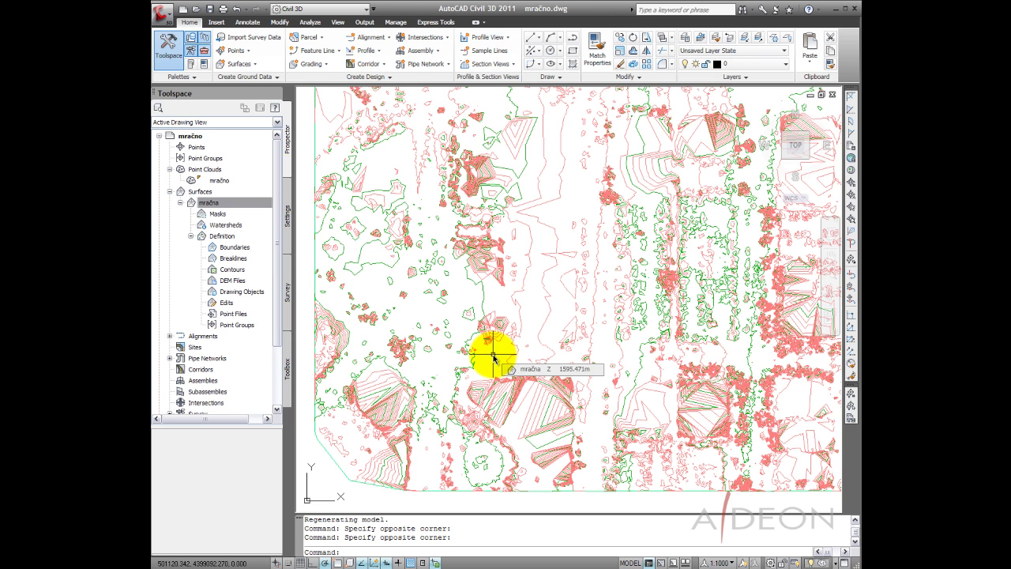
pyautogui.click(502, 369)
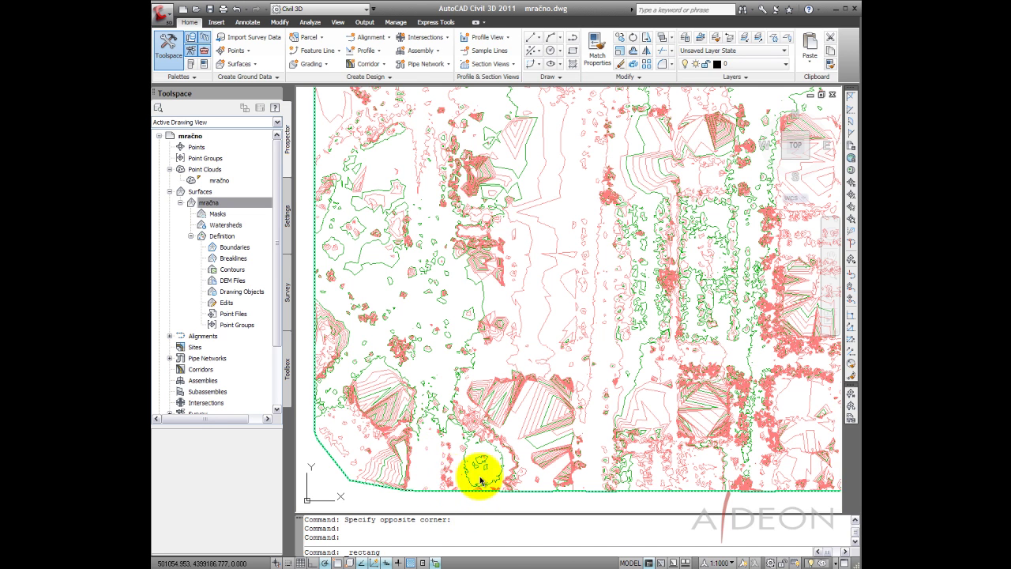
# - Draw a small rectangle over the surface's lower-left area and select it
pyautogui.click(486, 399)
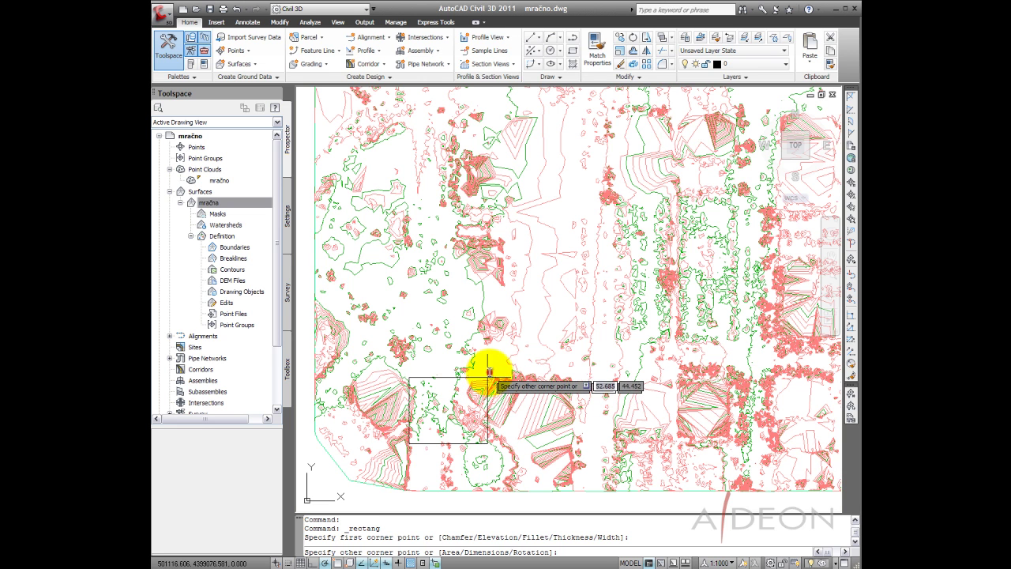
pyautogui.click(489, 371)
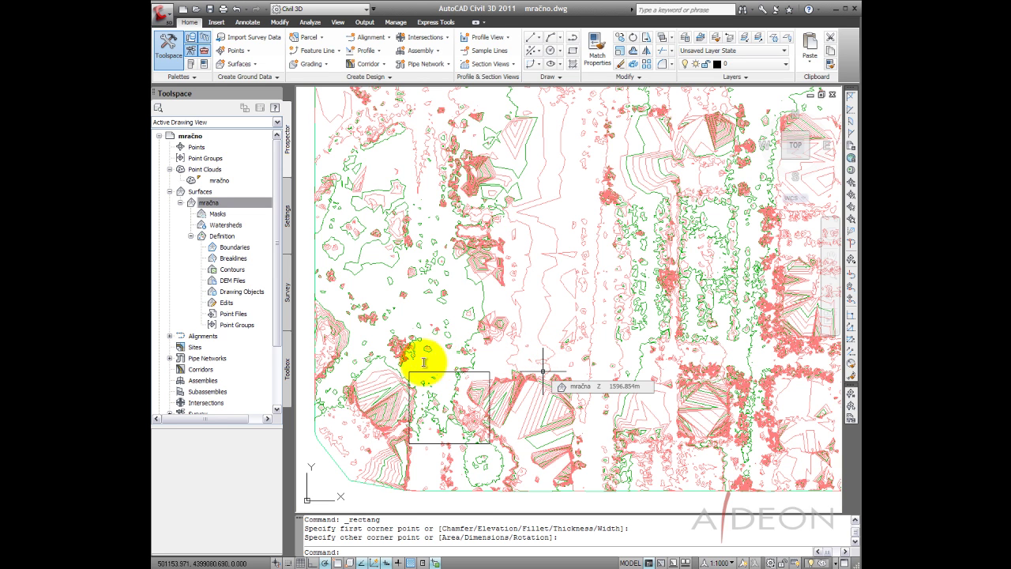
pyautogui.click(449, 372)
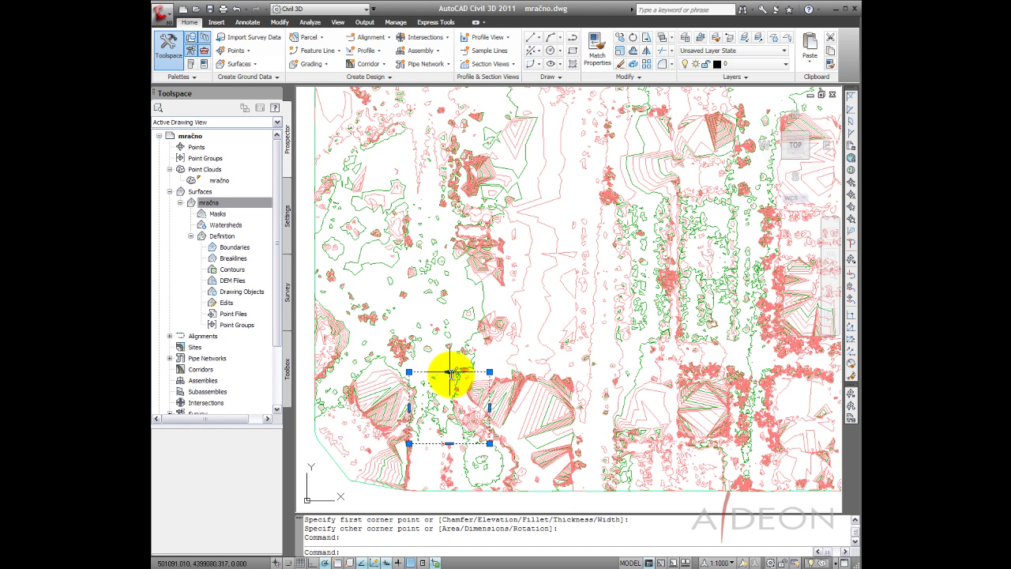
# - Drag the rectangle's top midpoint grip to stretch it into a slanted outline
pyautogui.click(449, 372)
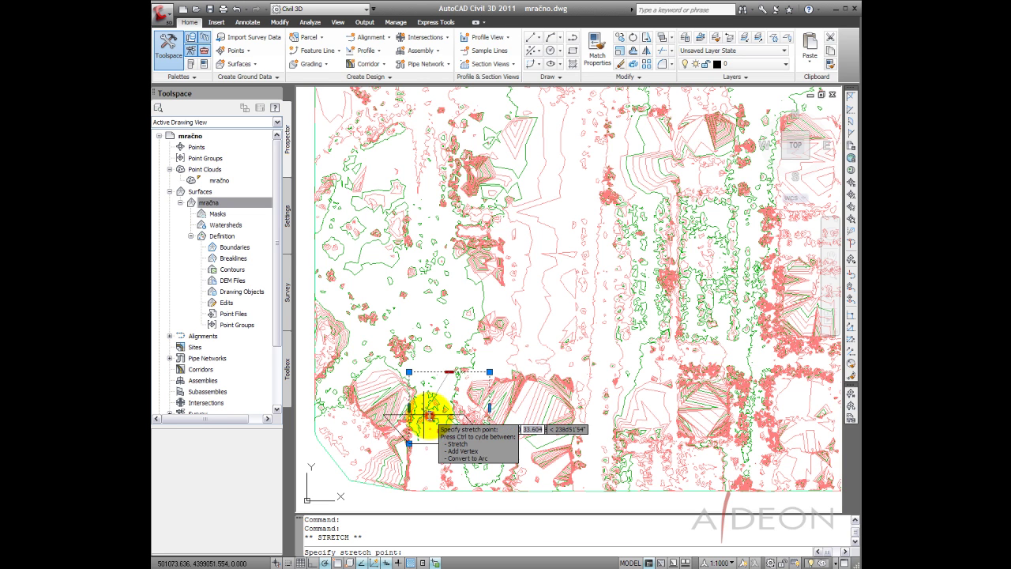
pyautogui.click(429, 415)
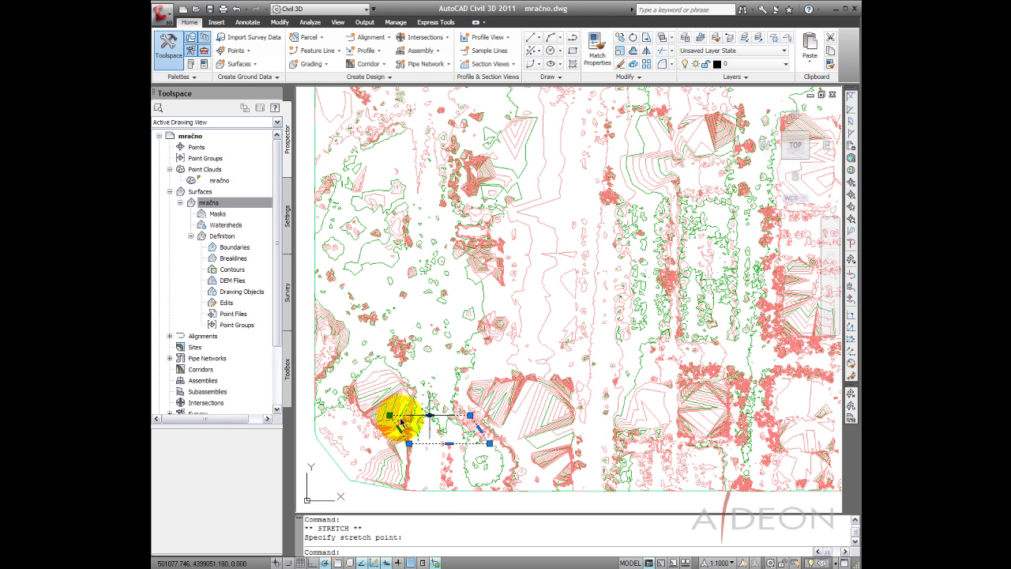
pyautogui.moveTo(395, 416)
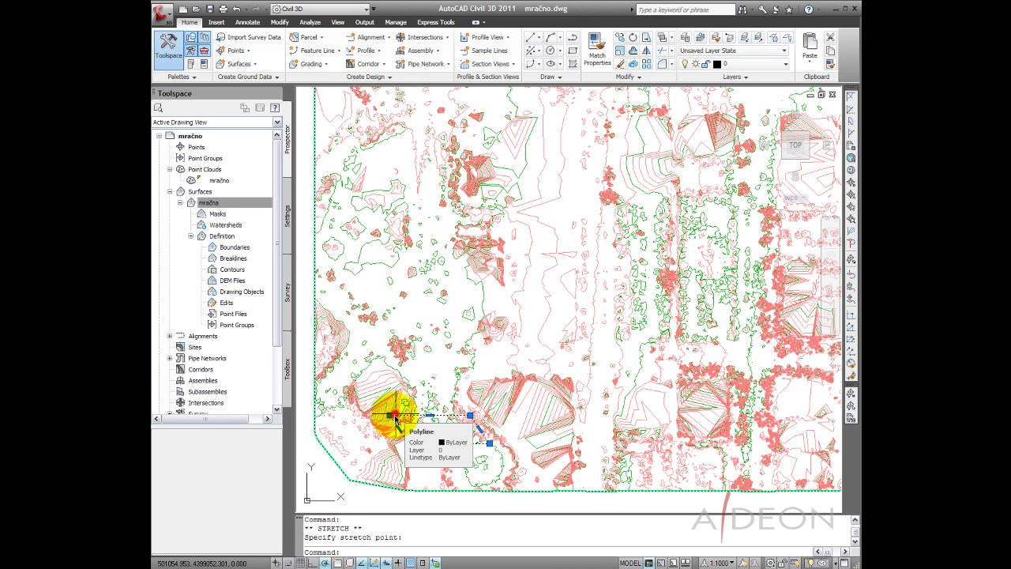
pyautogui.click(397, 419)
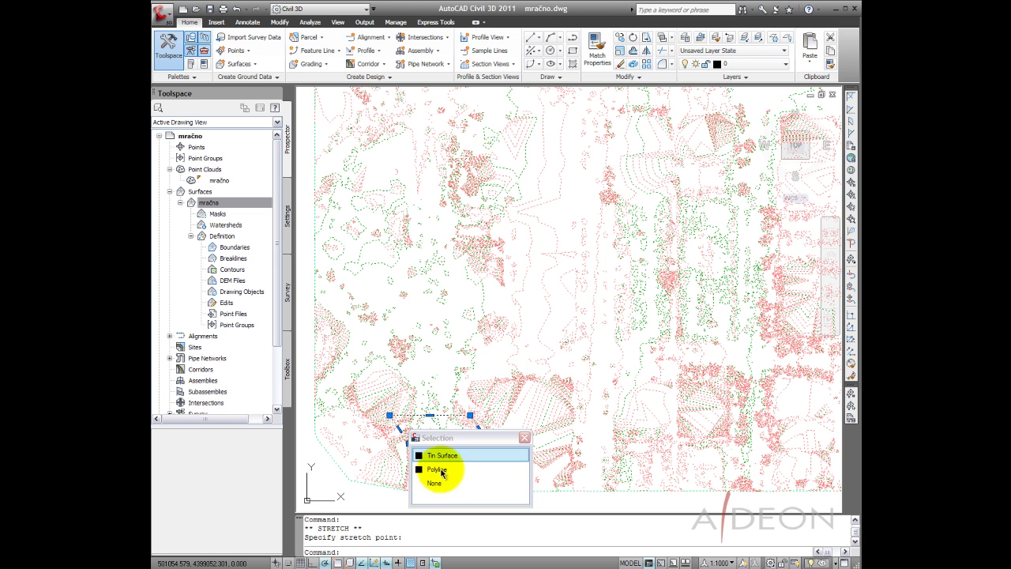
# - Choose Polyline from the selection cycling list, clear the selection, and turn selection cycling off
pyautogui.click(437, 472)
pyautogui.press('Escape')
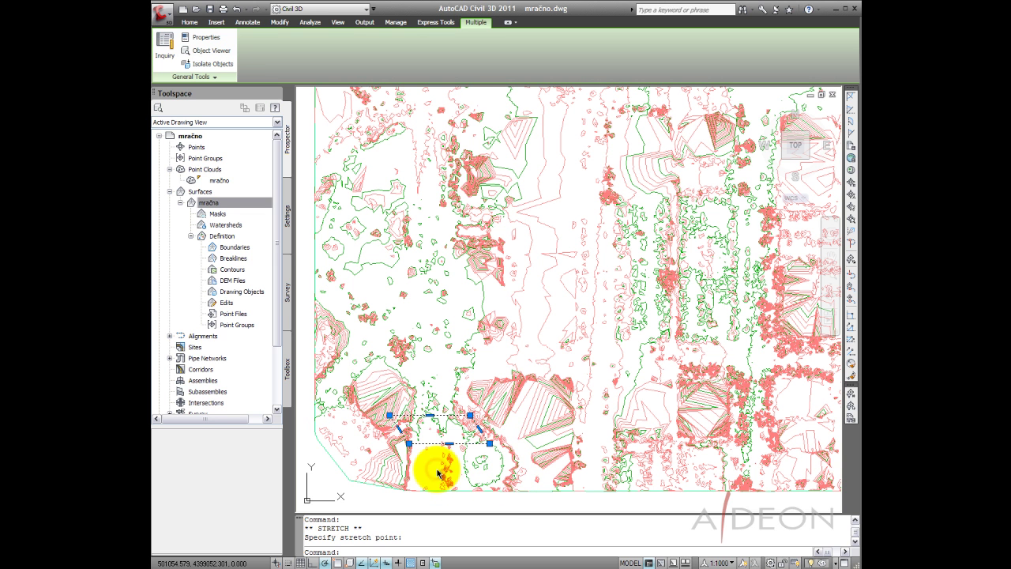
pyautogui.click(447, 469)
pyautogui.press('Escape')
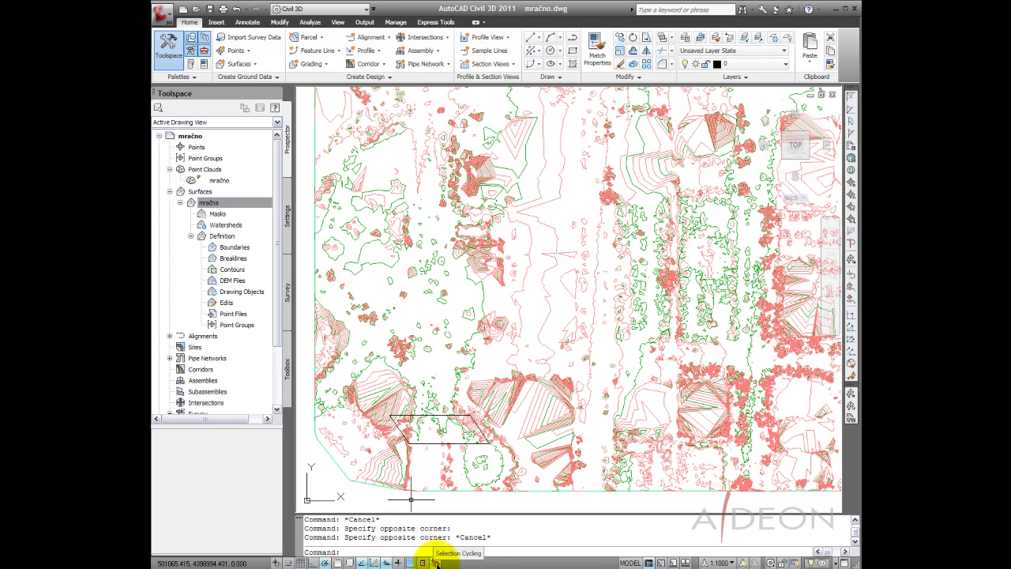
pyautogui.click(437, 563)
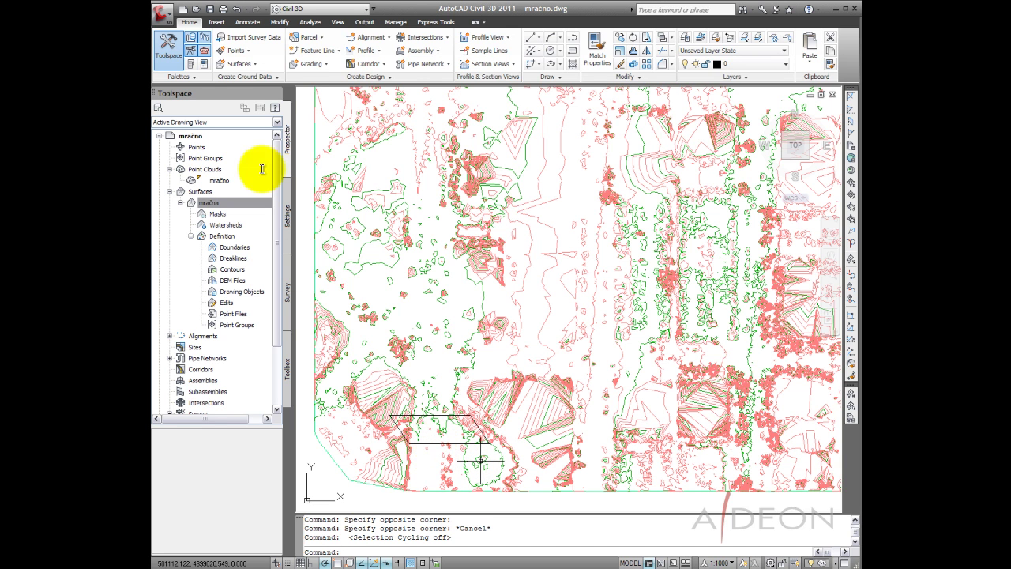
# - Start Create Cropped Surface with mračna as the surface to crop, then begin picking the crop area
pyautogui.click(255, 66)
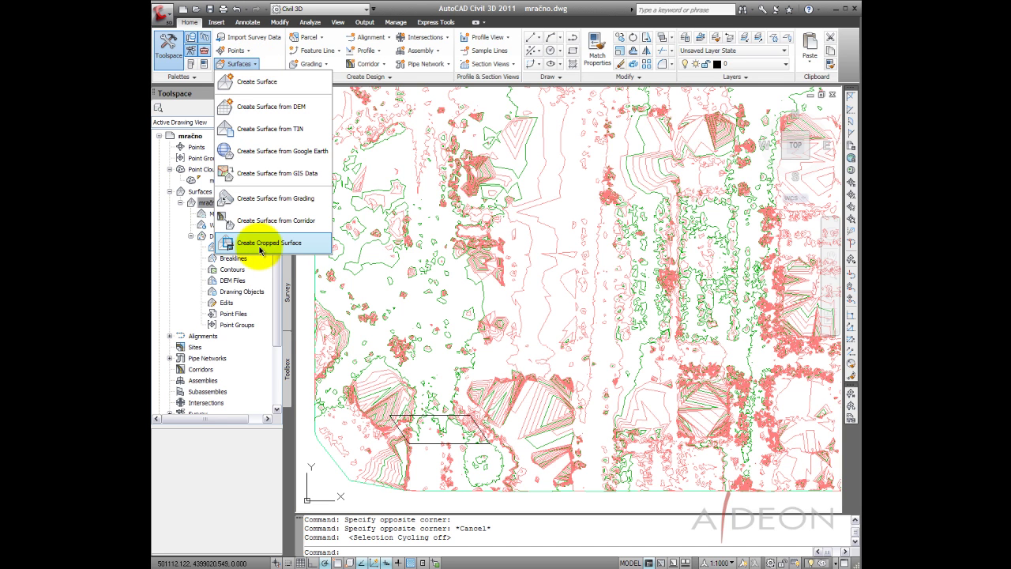
pyautogui.click(261, 250)
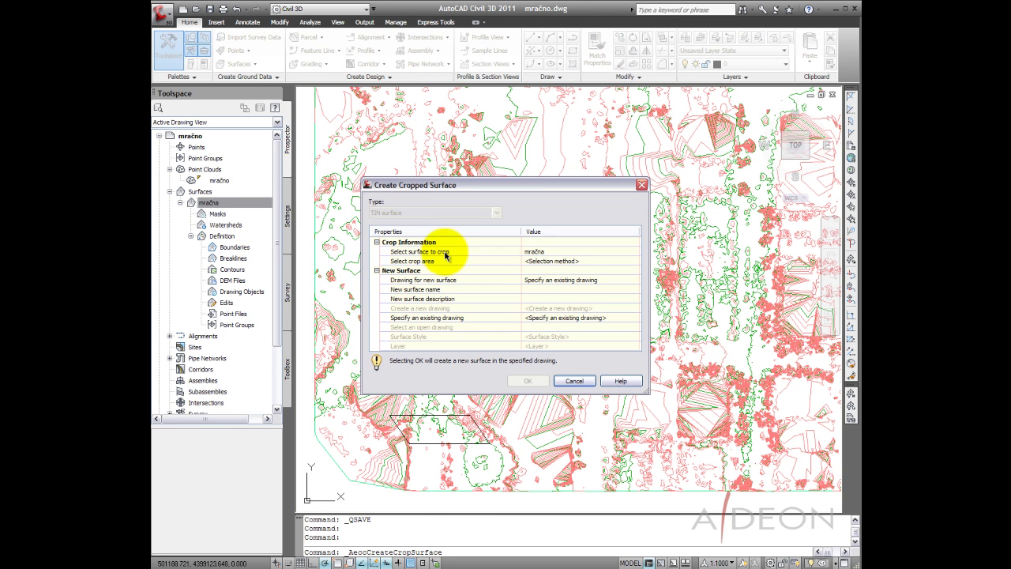
pyautogui.click(446, 252)
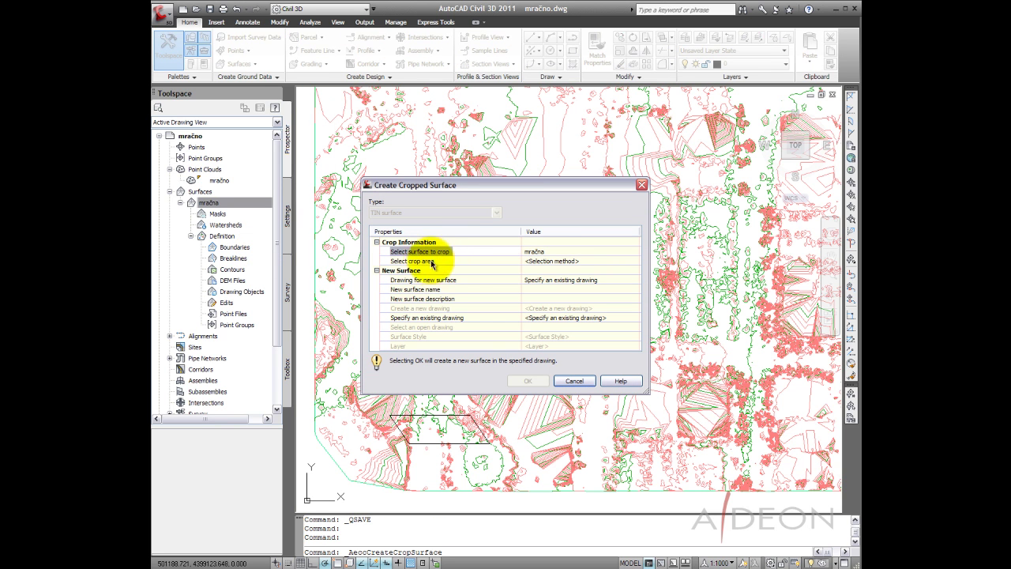
pyautogui.click(529, 254)
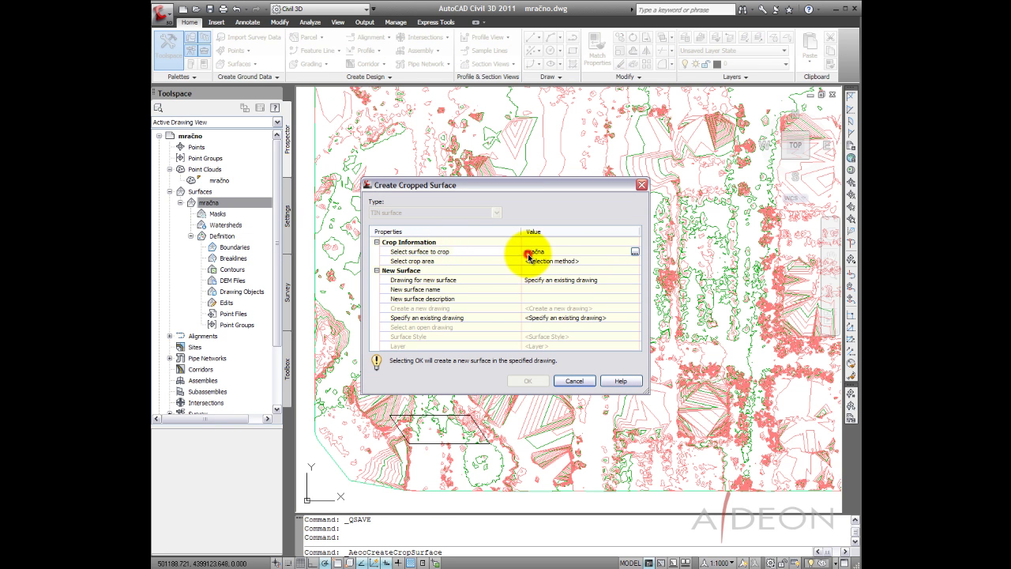
pyautogui.click(636, 251)
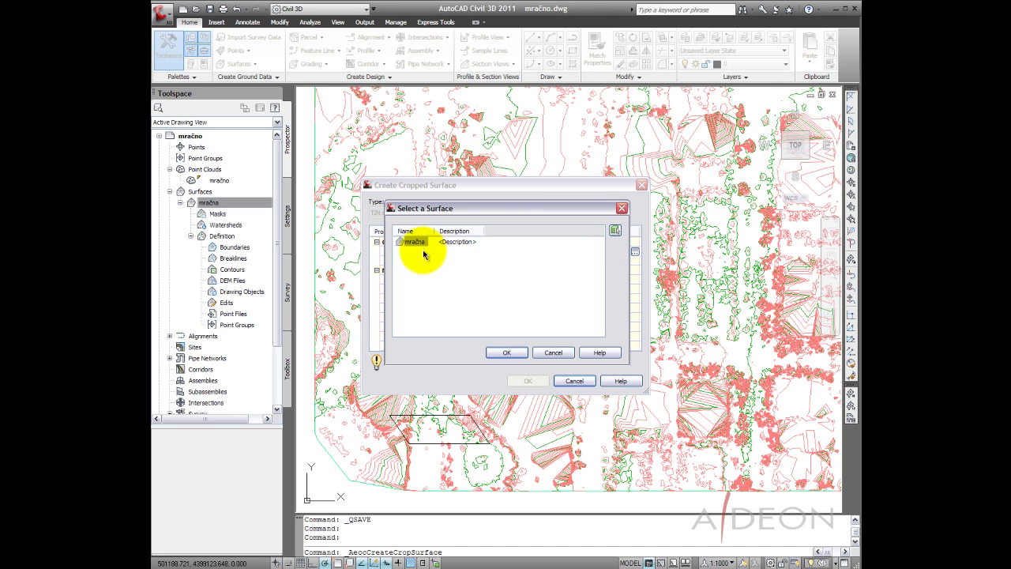
pyautogui.click(504, 353)
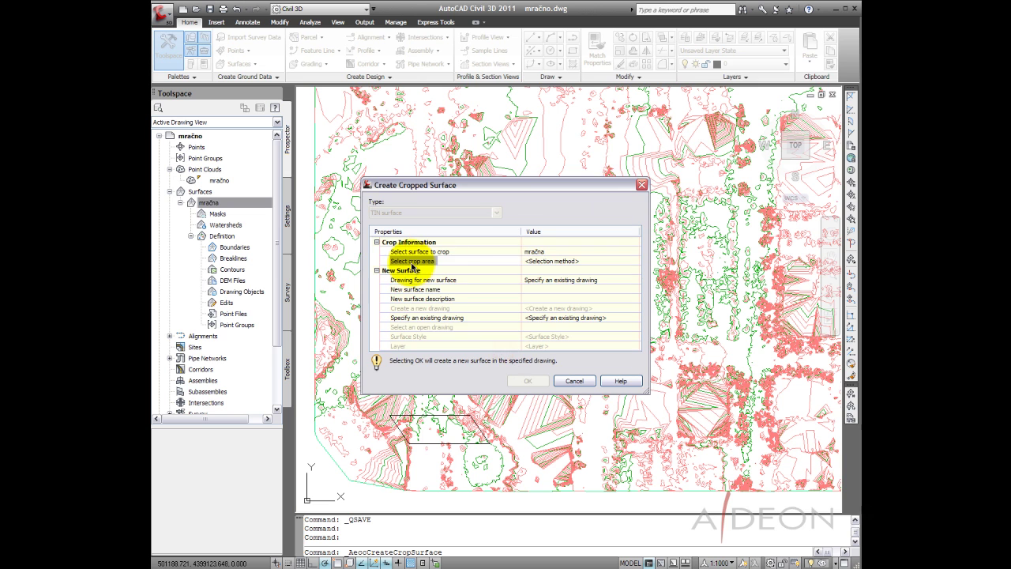
pyautogui.click(553, 262)
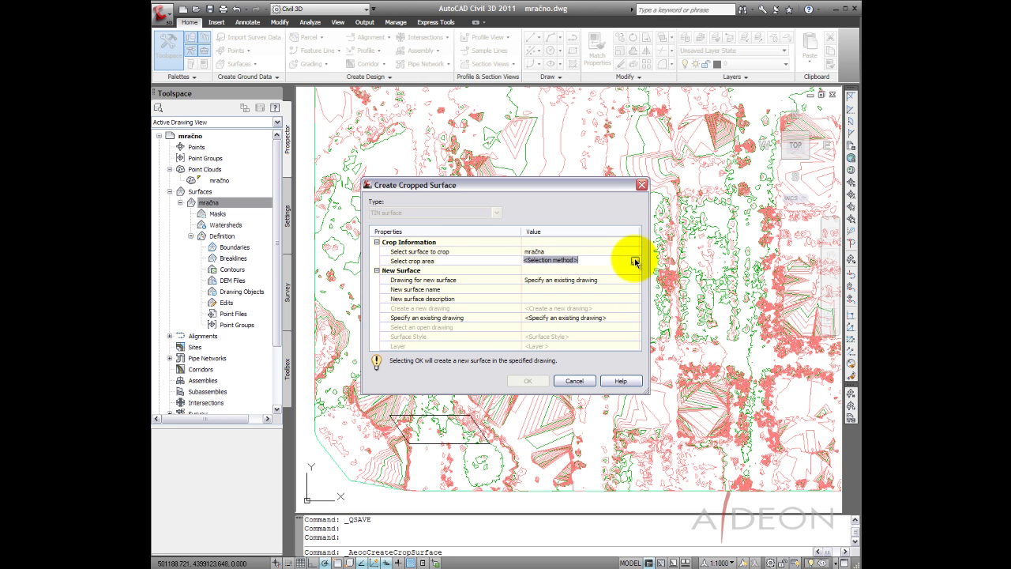
pyautogui.click(636, 261)
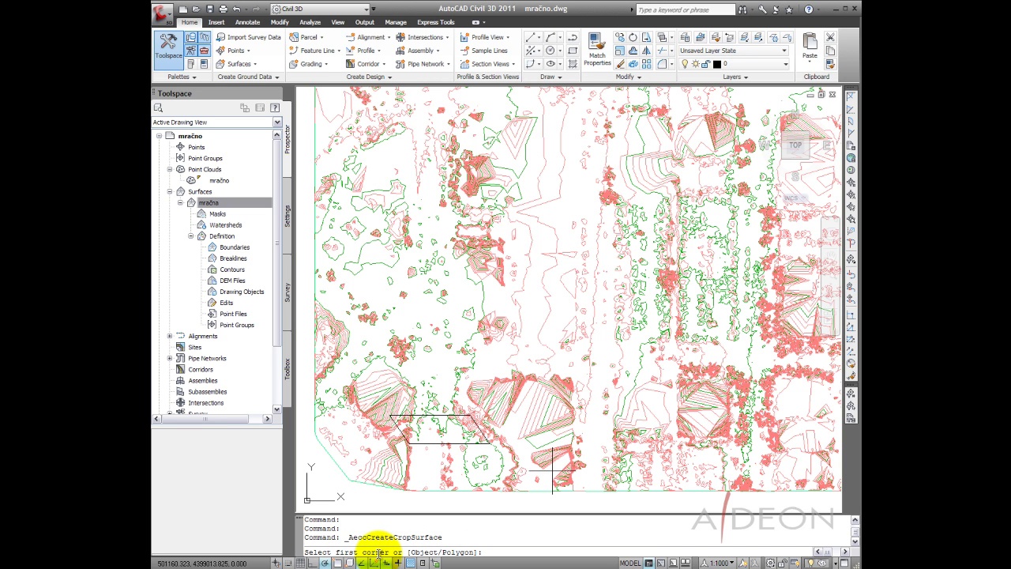
pyautogui.click(576, 552)
pyautogui.write('o')
# - Use the Object option to set the parallelogram polyline as the crop boundary, then pick a point inside it
pyautogui.press('Return')
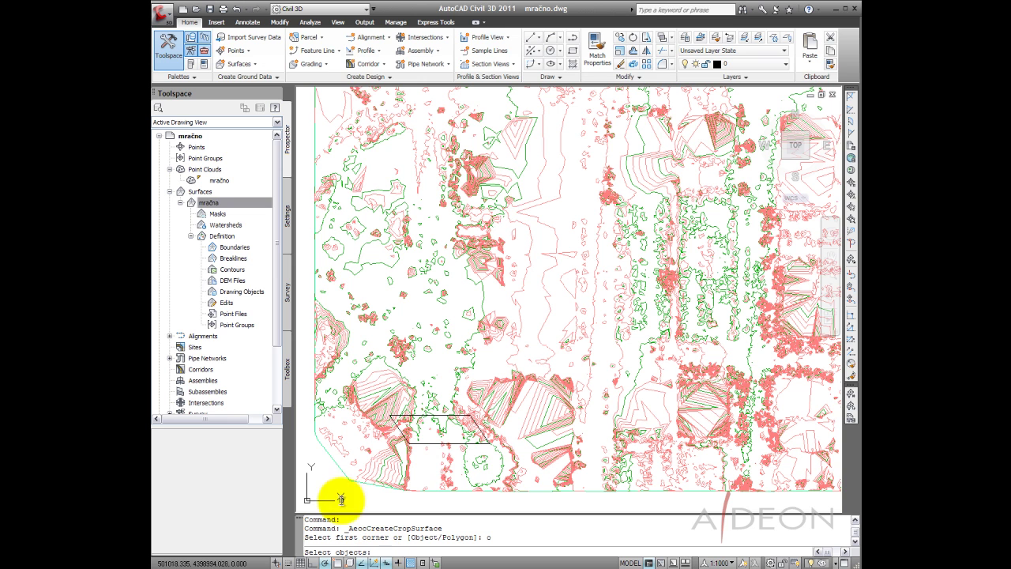
pyautogui.click(432, 443)
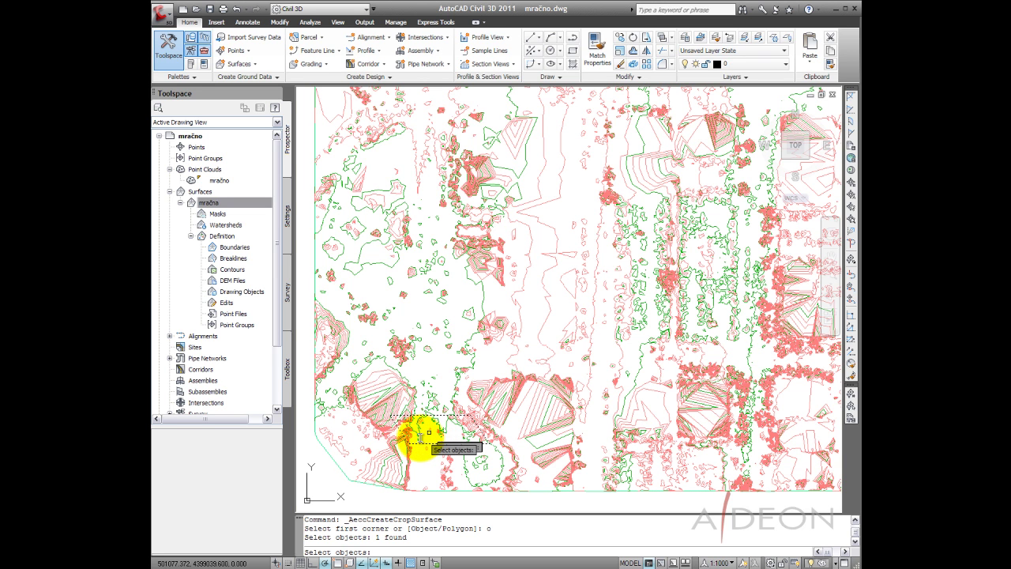
pyautogui.press('Return')
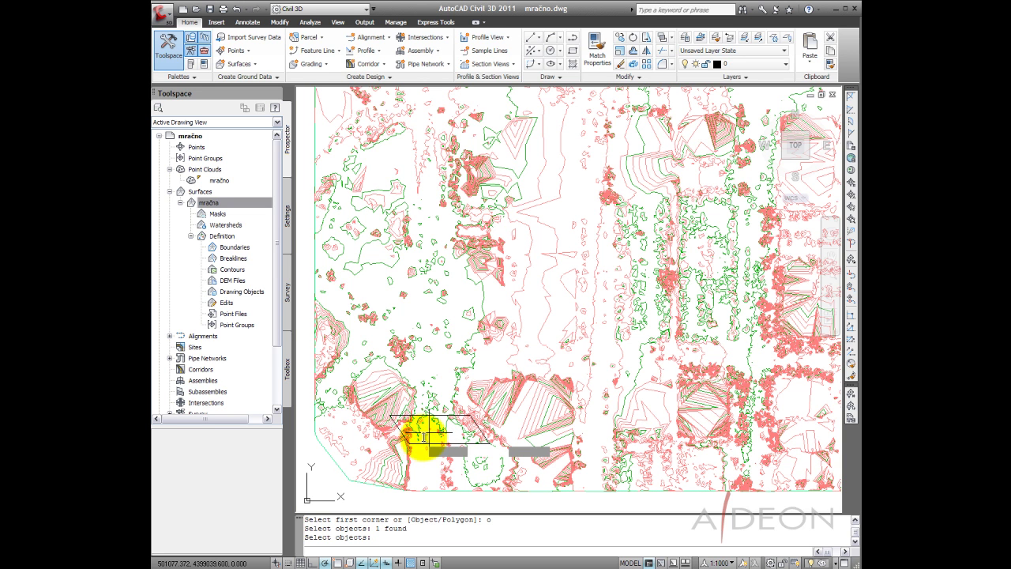
pyautogui.press('Return')
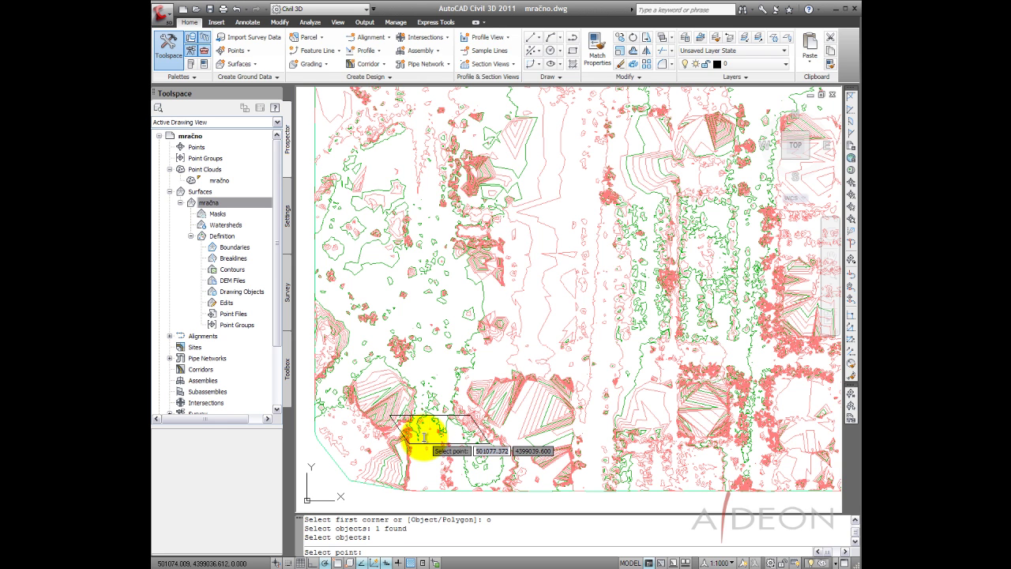
pyautogui.click(475, 433)
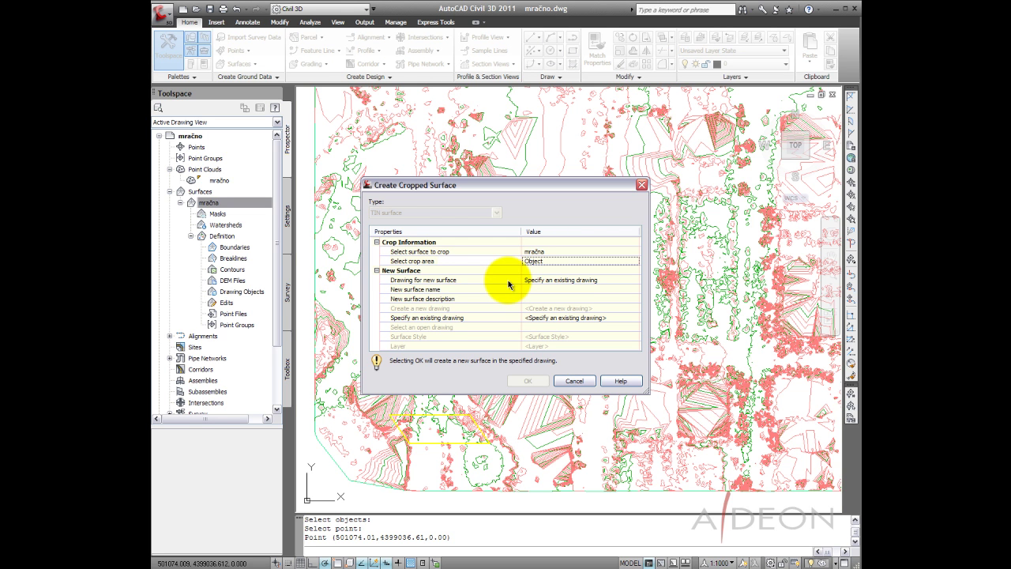
# - Send the cropped surface to a new drawing and name it vyrez
pyautogui.click(572, 281)
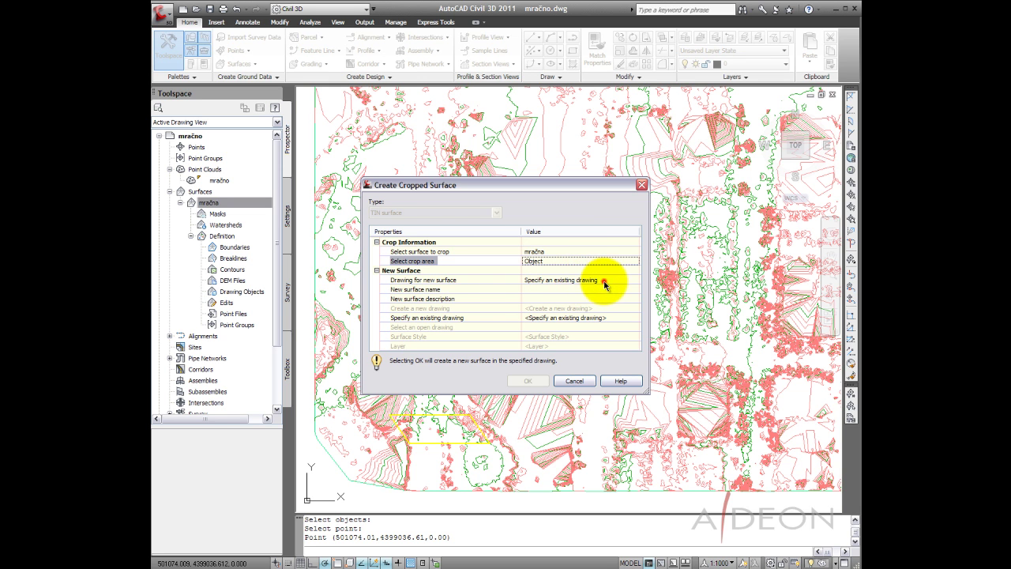
pyautogui.click(620, 280)
pyautogui.click(635, 281)
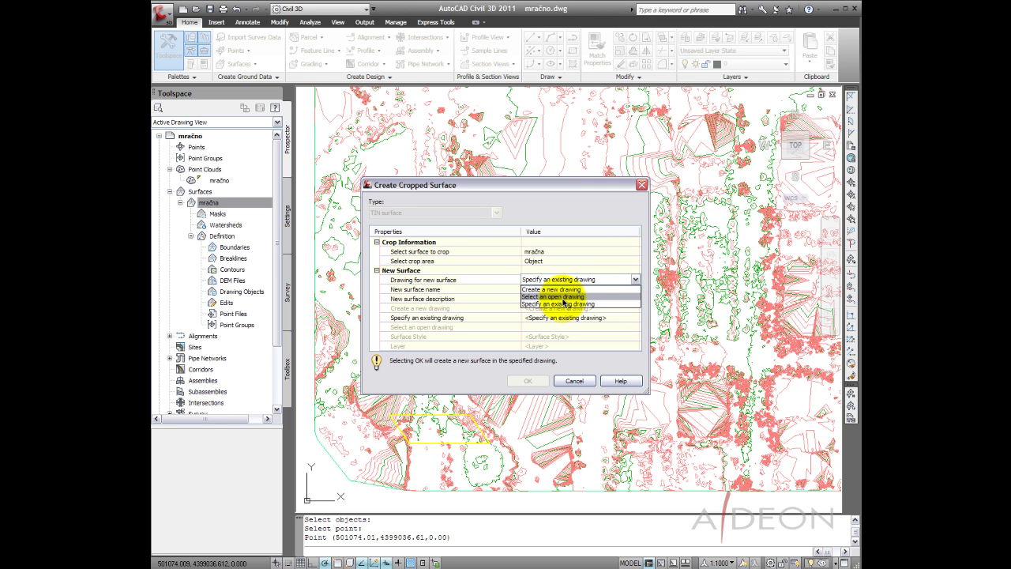
pyautogui.click(567, 290)
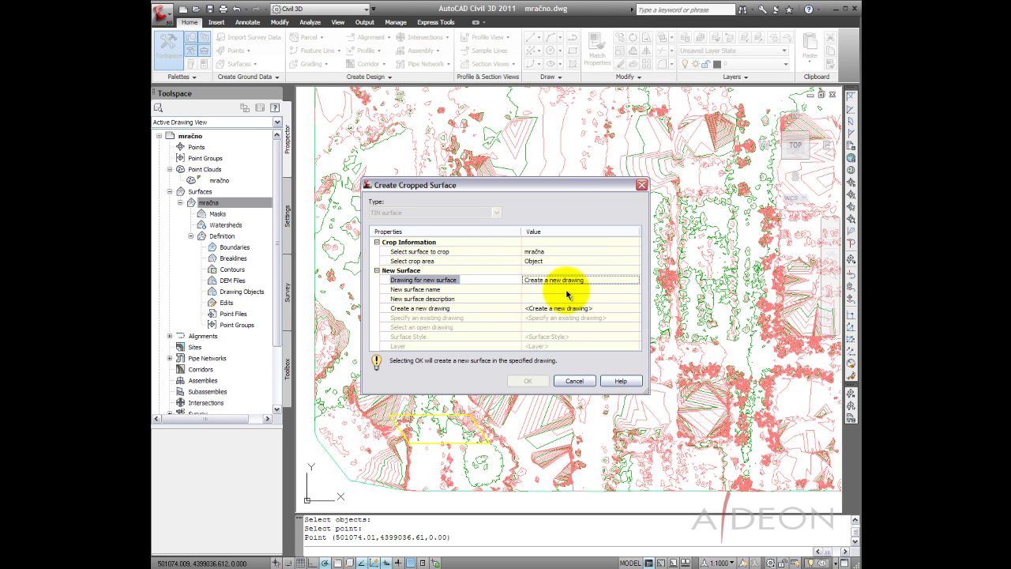
pyautogui.click(545, 289)
pyautogui.write('vyrez')
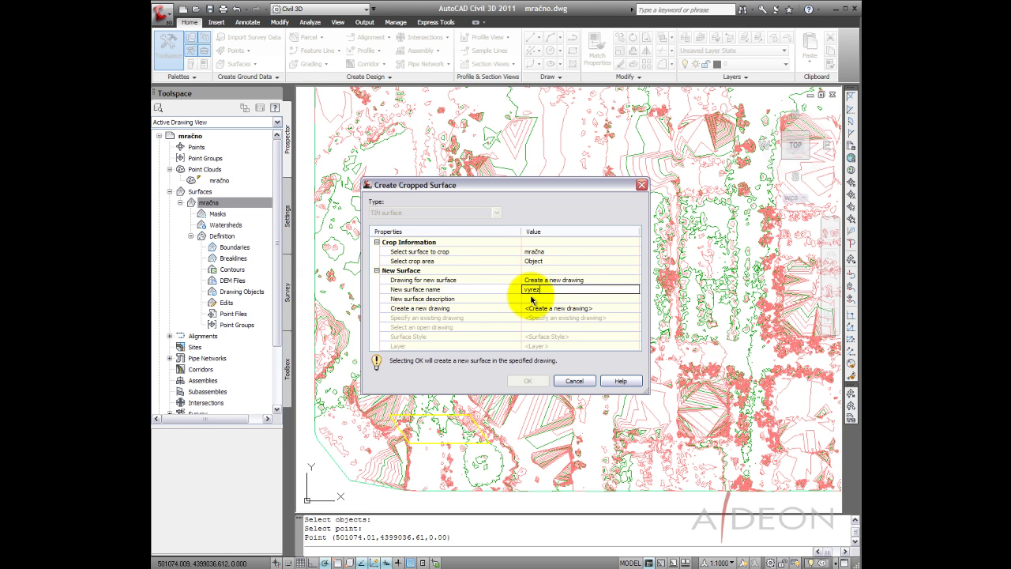
pyautogui.press('Return')
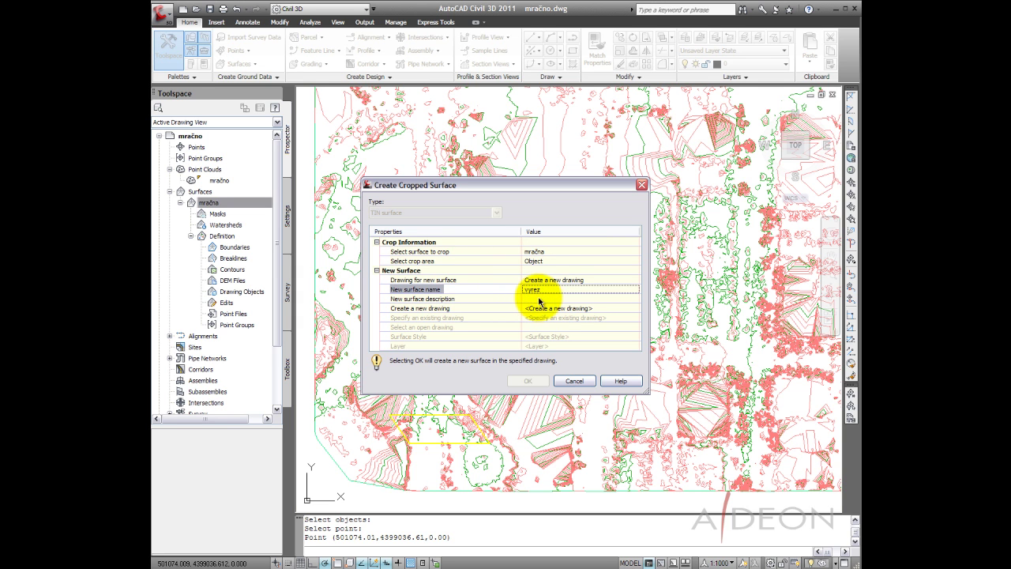
# - Open the template choice for the new drawing setting
pyautogui.click(502, 308)
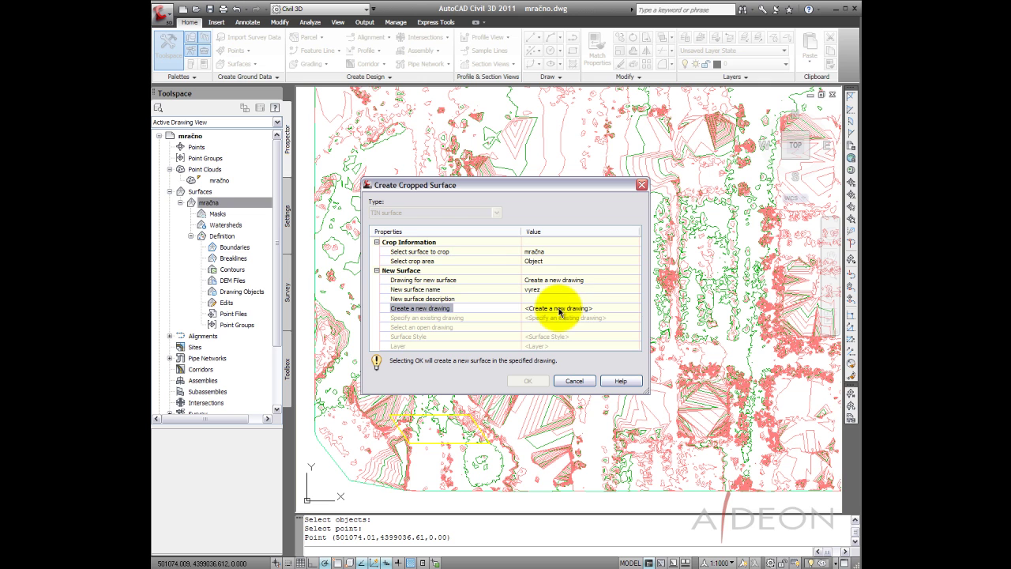
pyautogui.click(560, 310)
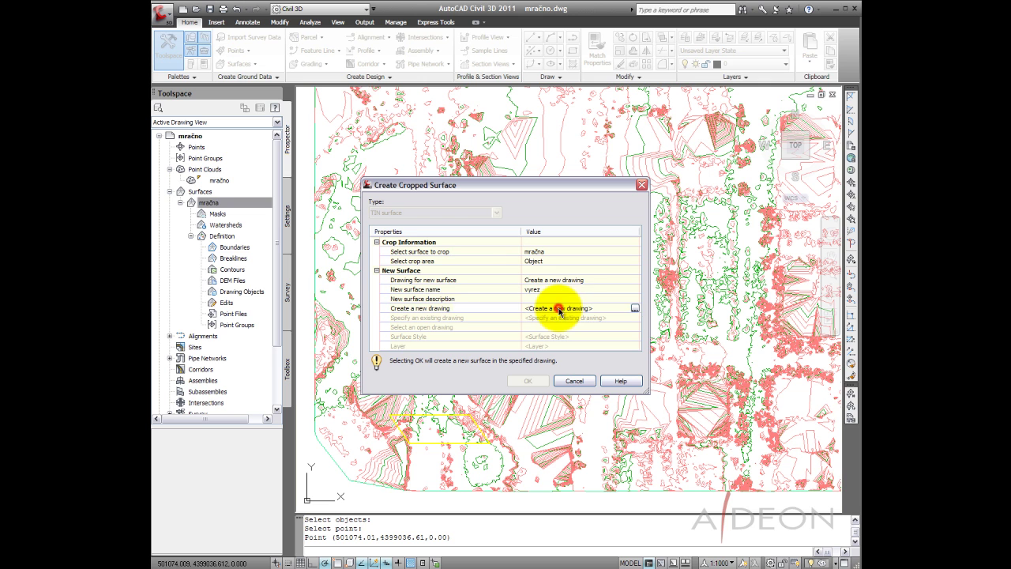
pyautogui.click(635, 308)
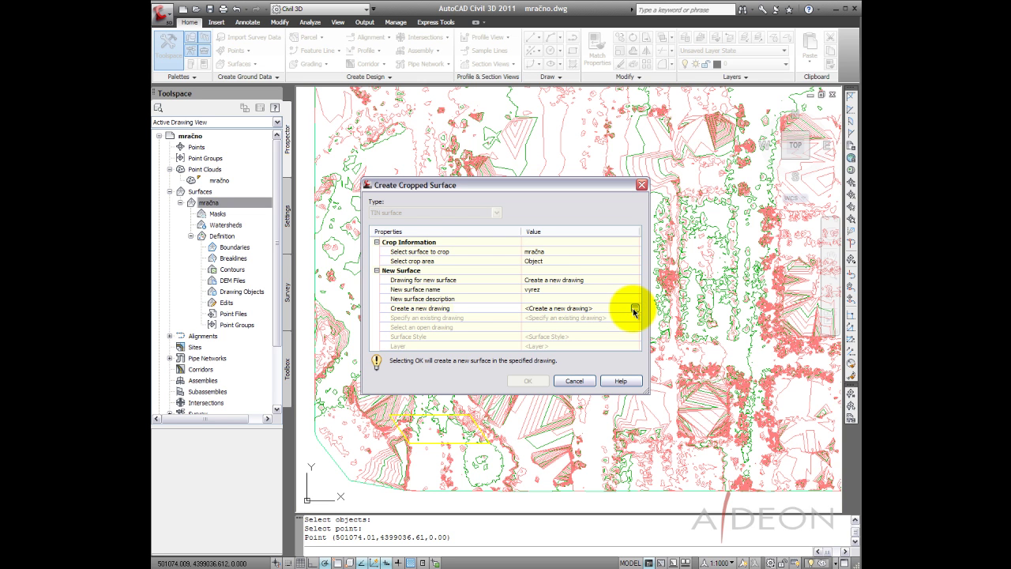
pyautogui.click(633, 309)
# - Confirm the template, apply the Hranice & Trojúhelníky surface style, and create the vyrez surface
pyautogui.click(634, 373)
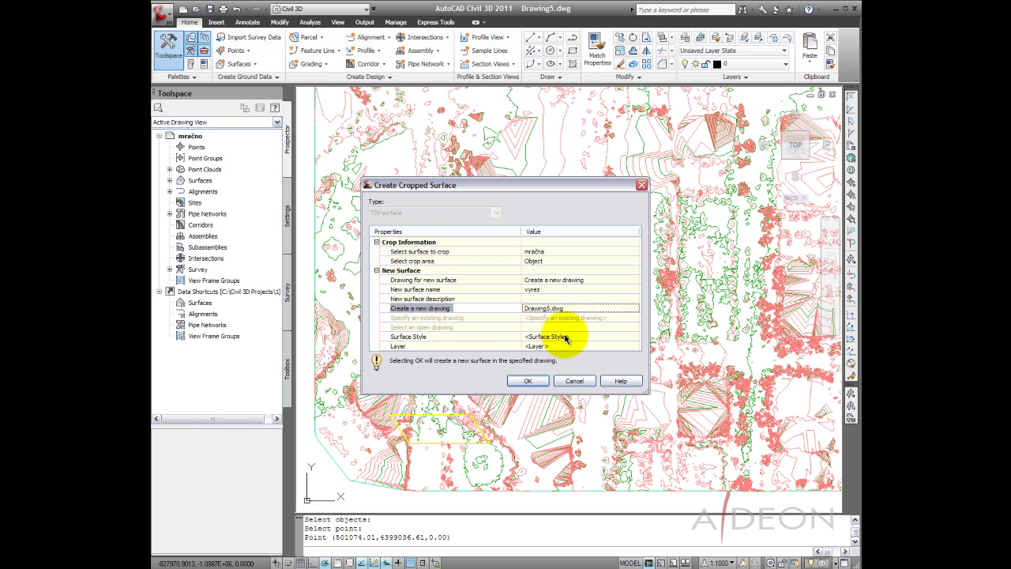
pyautogui.click(563, 338)
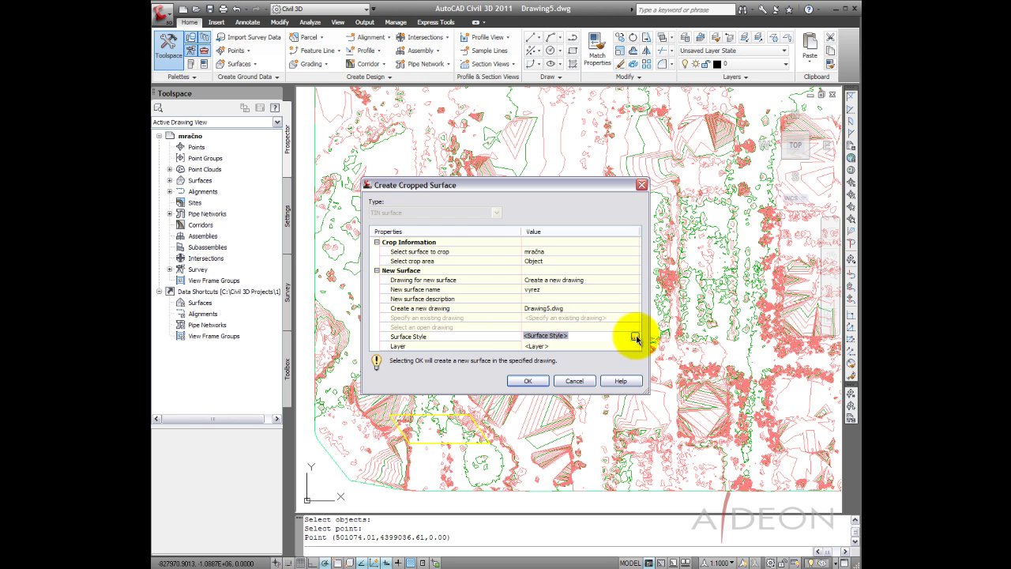
pyautogui.click(635, 337)
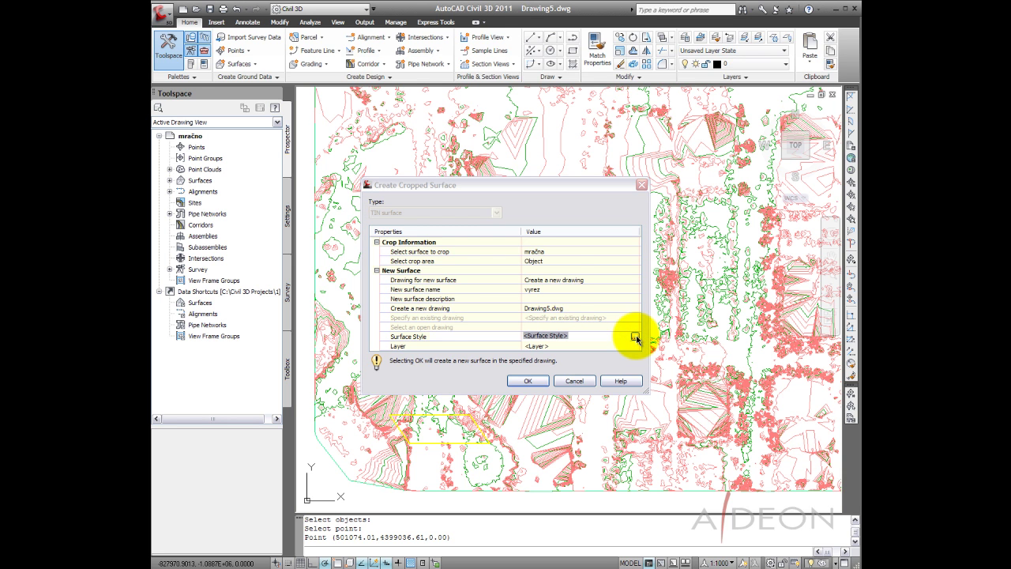
pyautogui.click(525, 284)
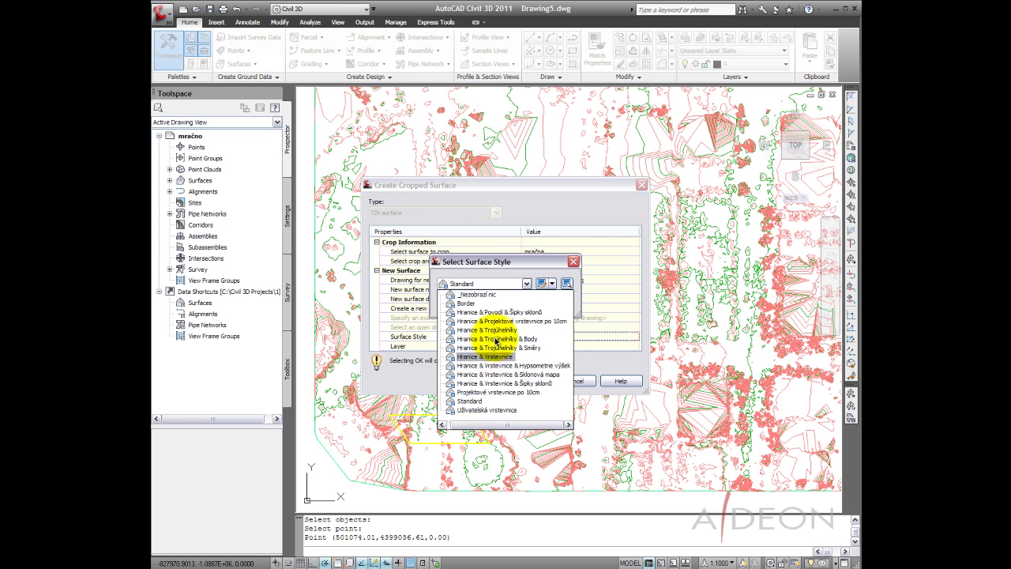
pyautogui.click(502, 331)
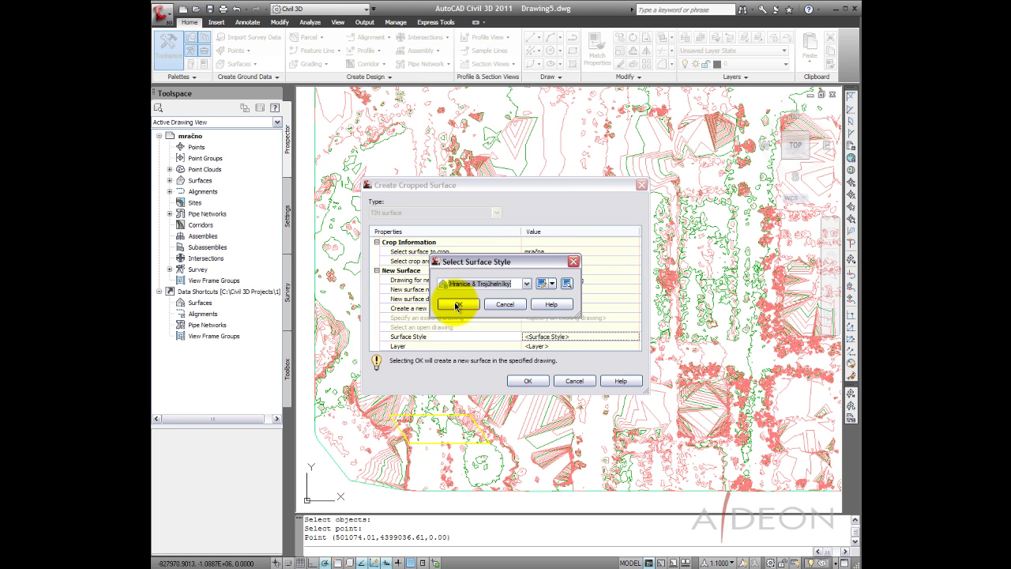
pyautogui.click(455, 304)
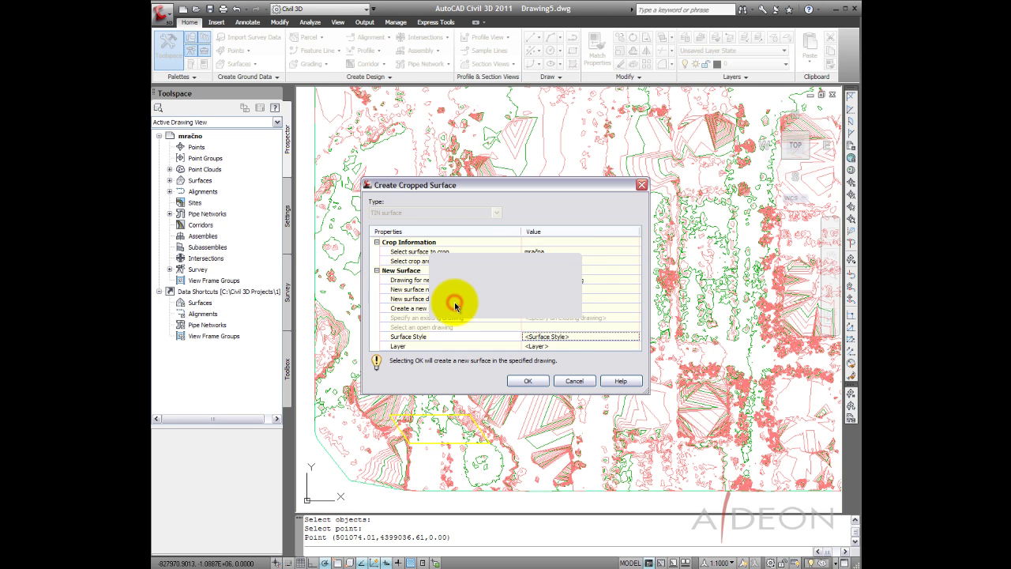
pyautogui.click(524, 380)
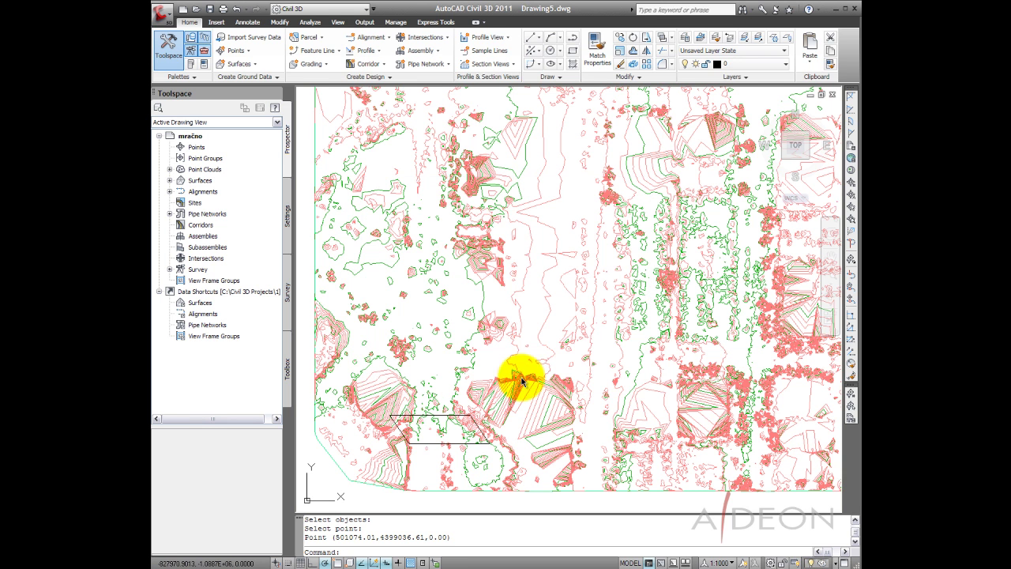
# - Switch to the Drawing5.dwg window from View > Switch Windows
pyautogui.click(337, 23)
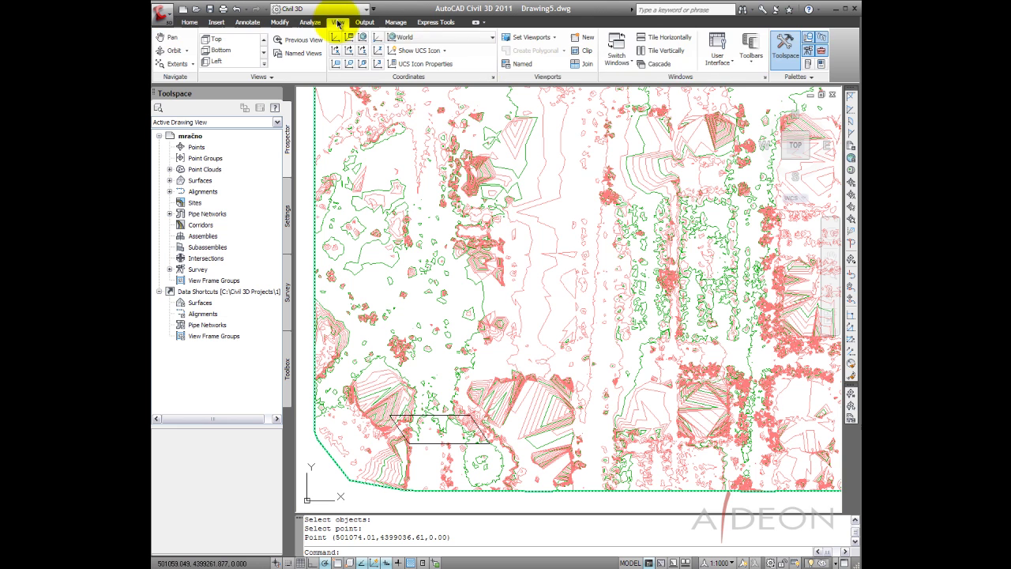
pyautogui.click(616, 55)
pyautogui.click(629, 87)
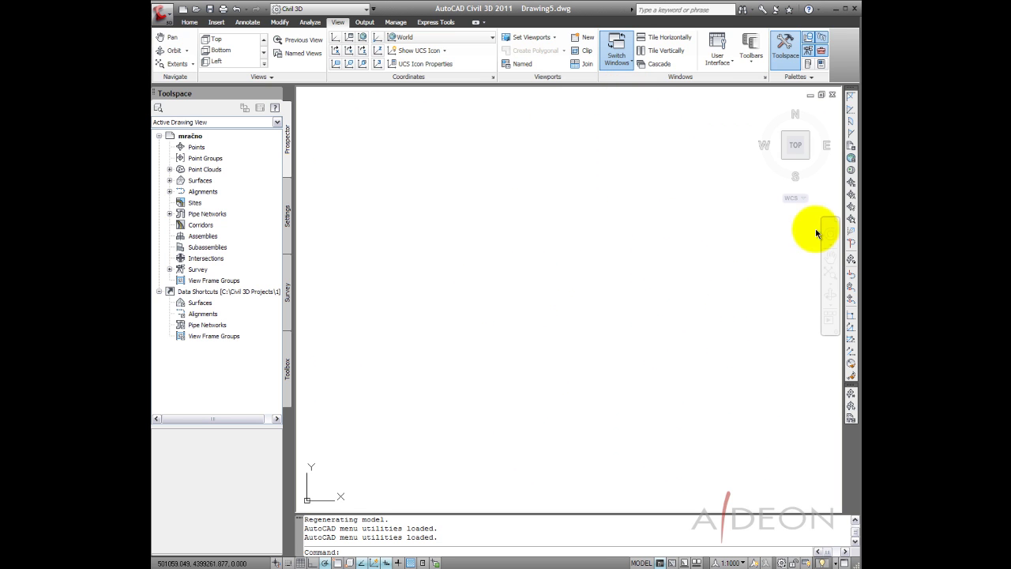
# - Zoom to extents to show the whole cropped vyrez mesh, then select and deselect it
pyautogui.click(830, 274)
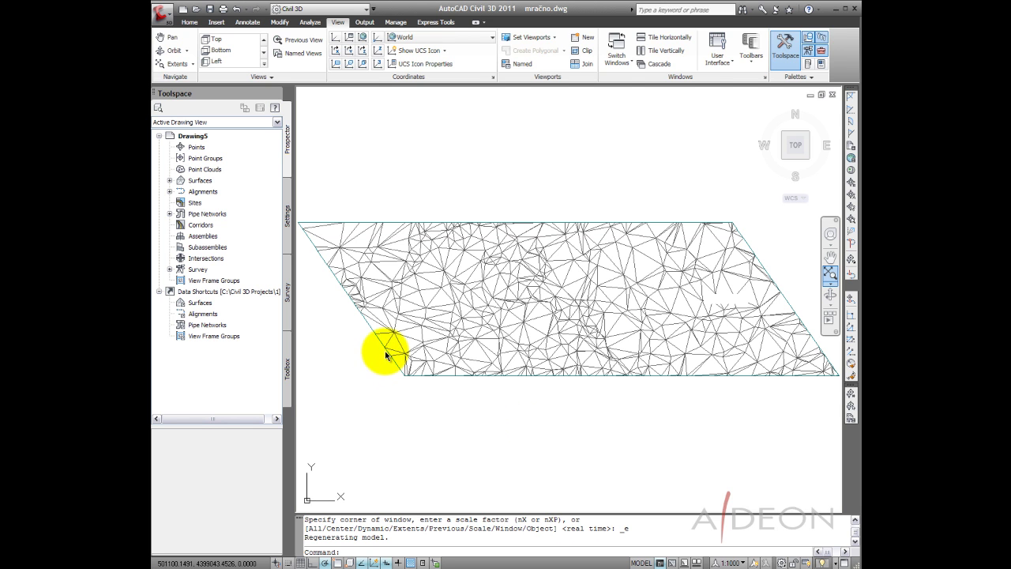
pyautogui.click(189, 23)
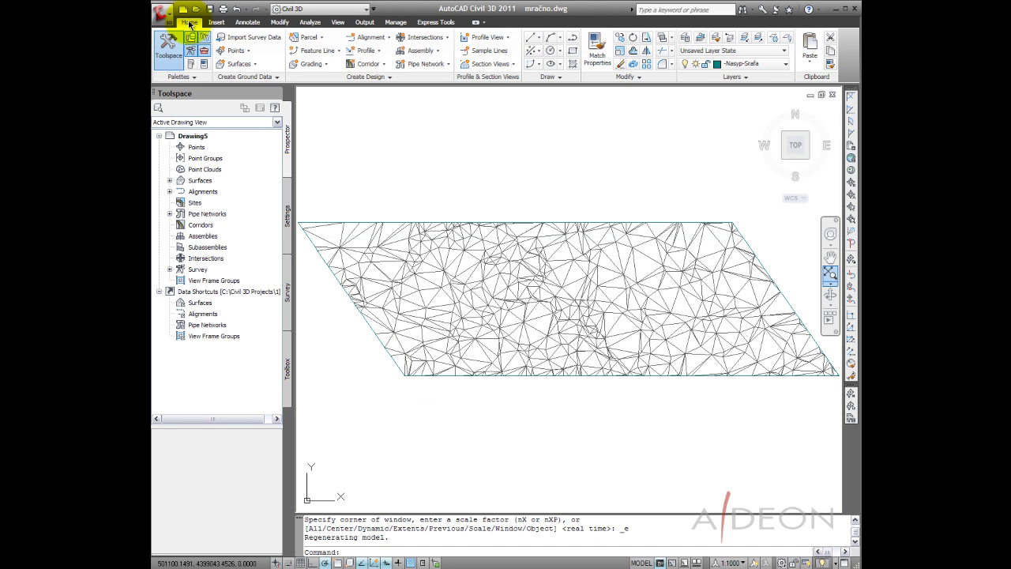
pyautogui.click(472, 320)
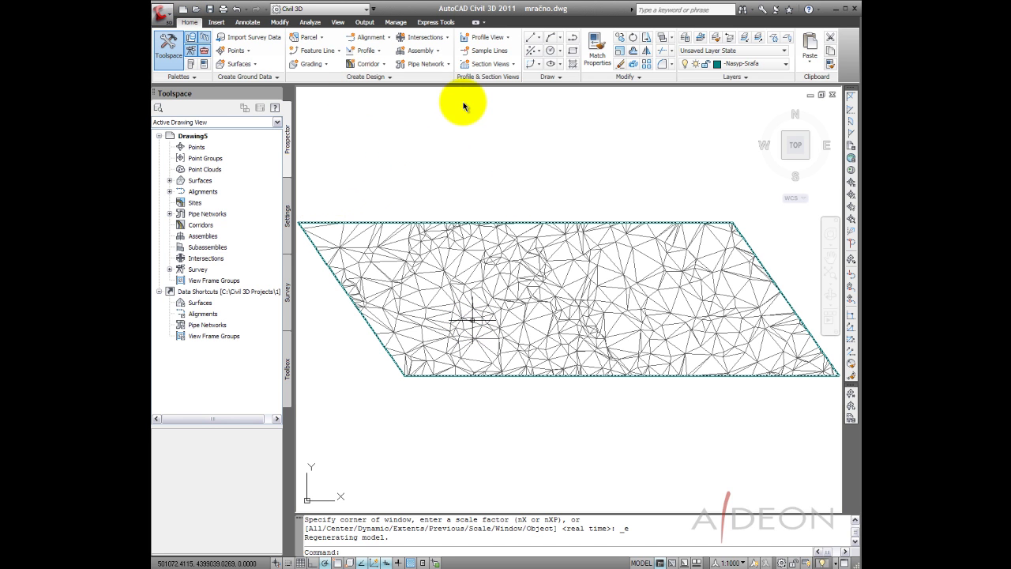
pyautogui.press('Escape')
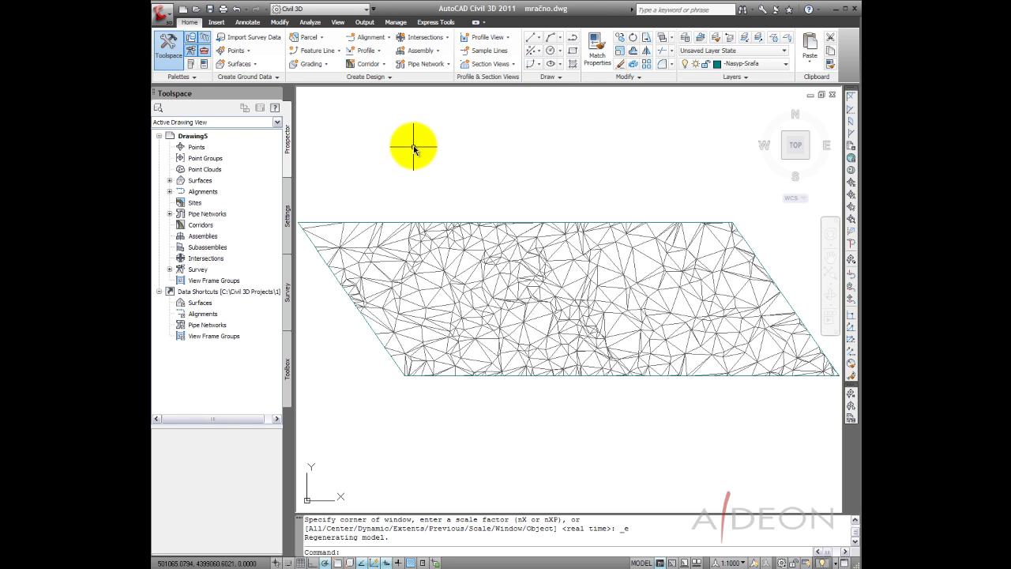
# - Open the Surfaces dropdown in the Home tab's Create Ground Data panel
pyautogui.click(257, 66)
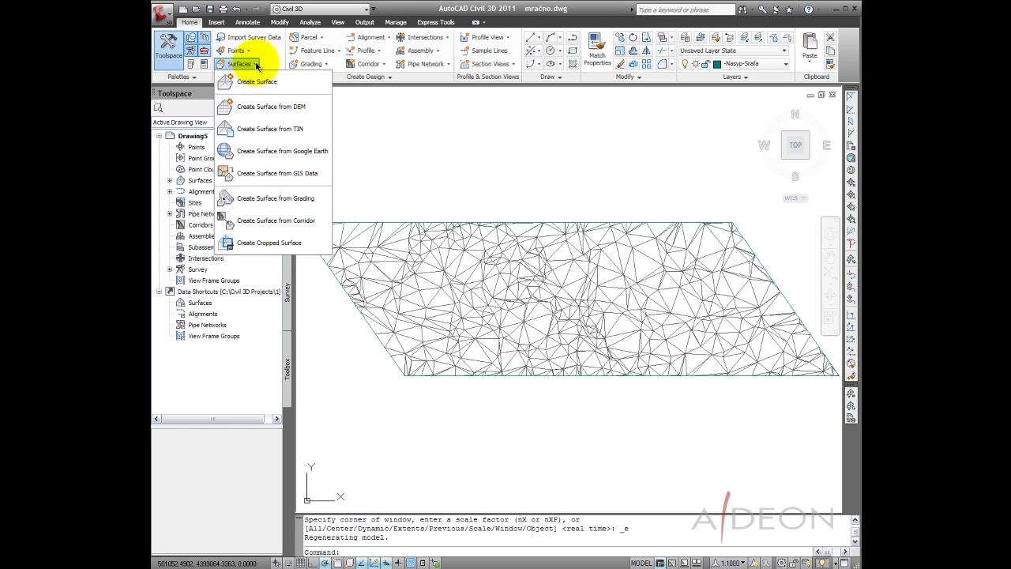